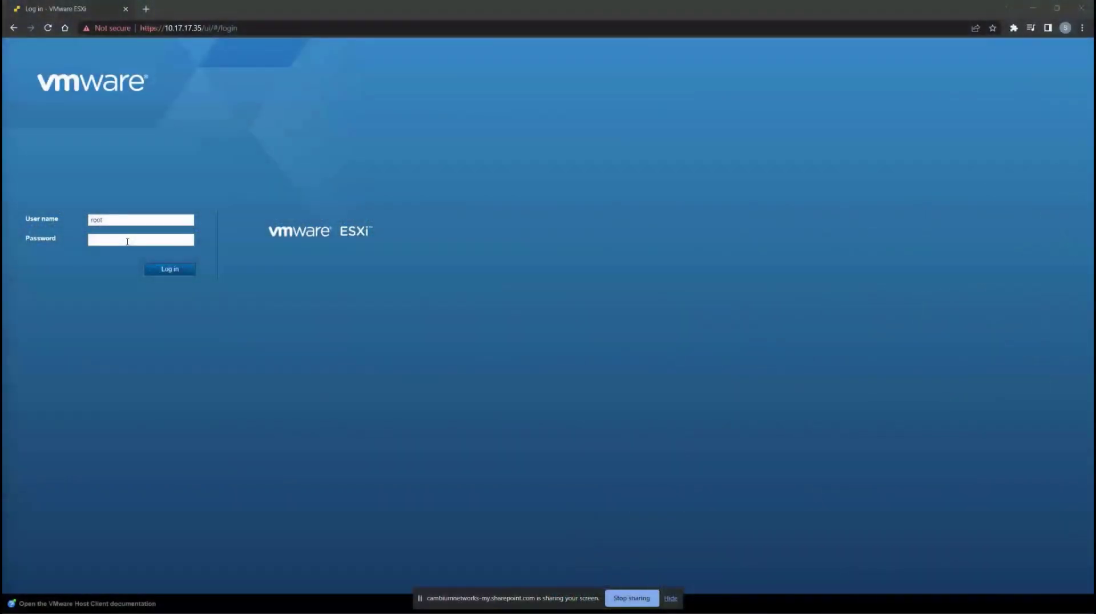
Log in to the ESXi host as root by entering the account password.
left_click(128, 240)
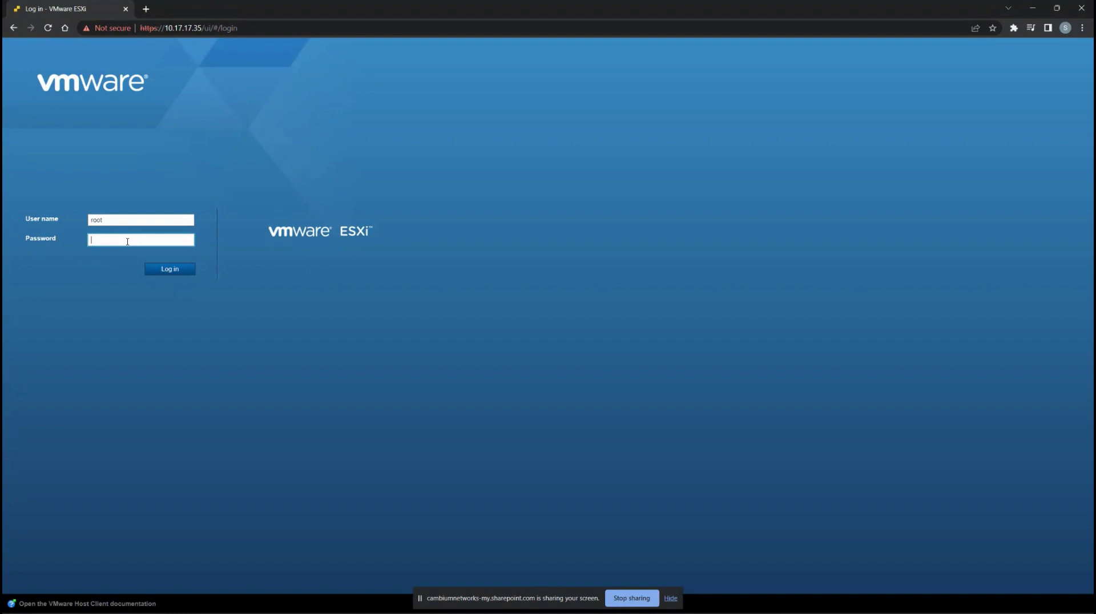
type("••••••••••")
key("Return")
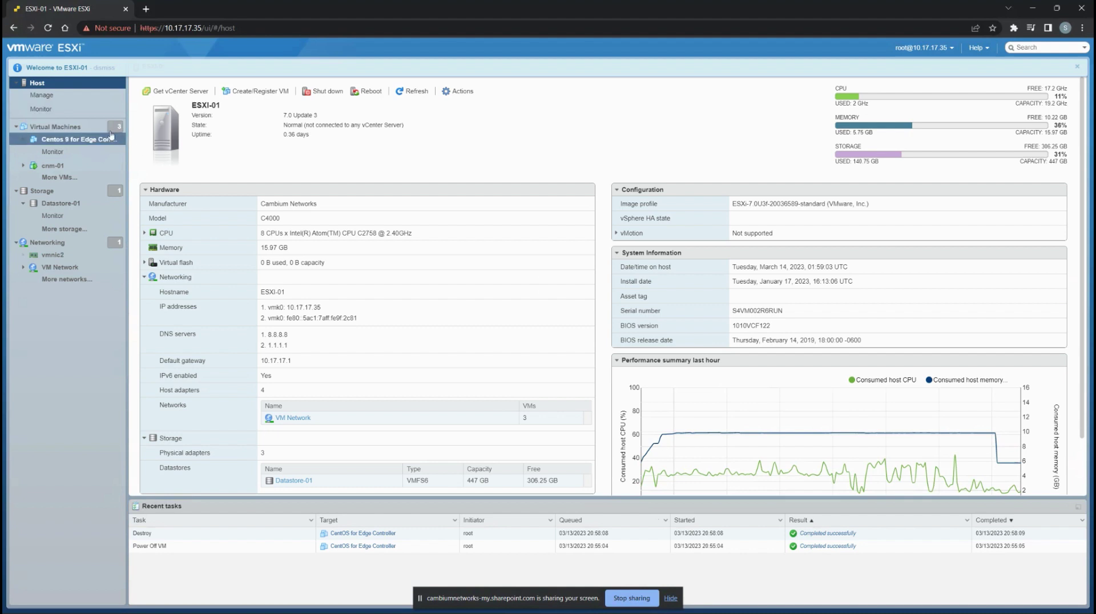
Start creating a new virtual machine from the host's virtual machine list.
left_click(53, 128)
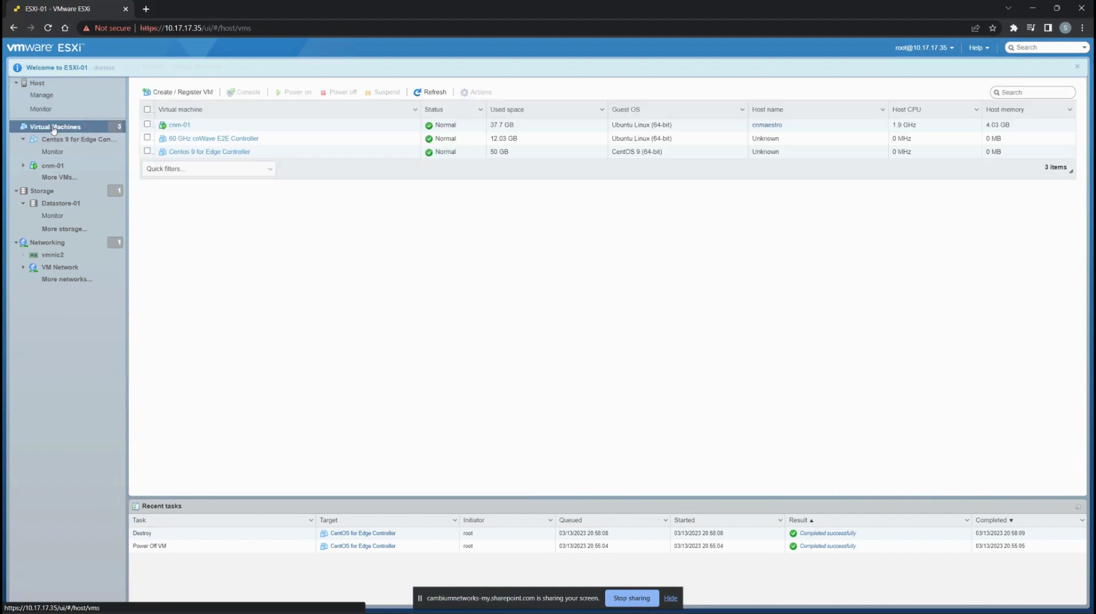
left_click(186, 94)
left_click(477, 236)
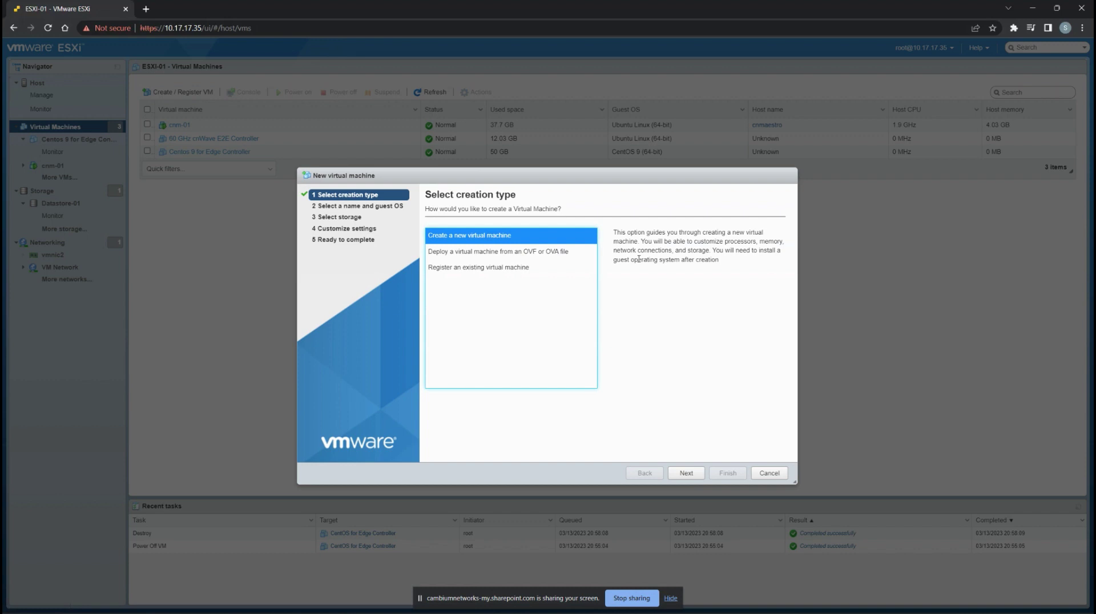
left_click(694, 476)
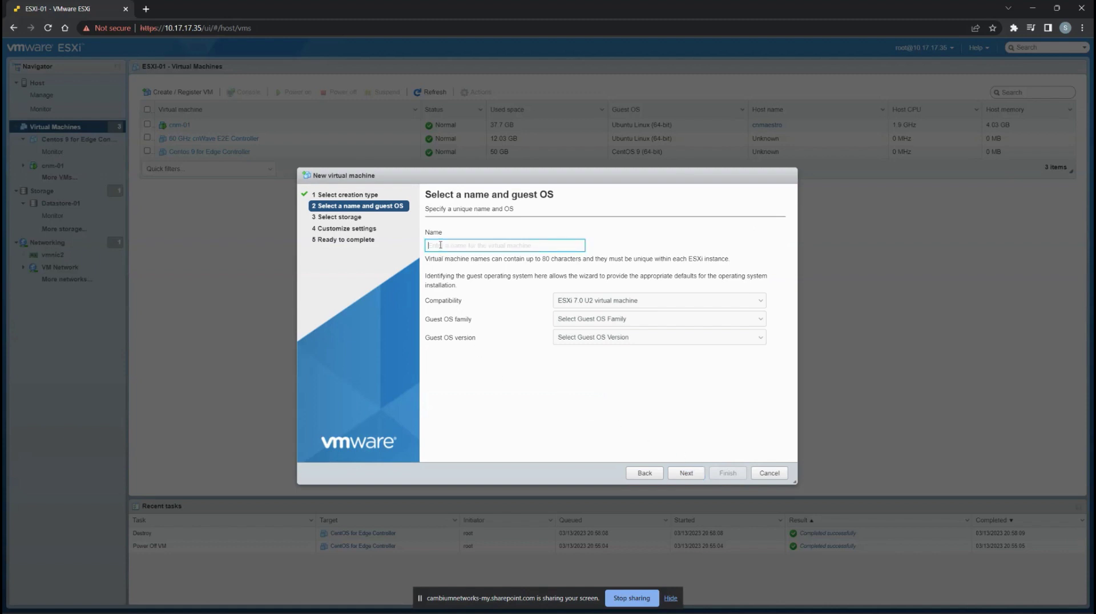
Name the virtual machine "CentOS 9 for Edge Controller 2".
type("Cent")
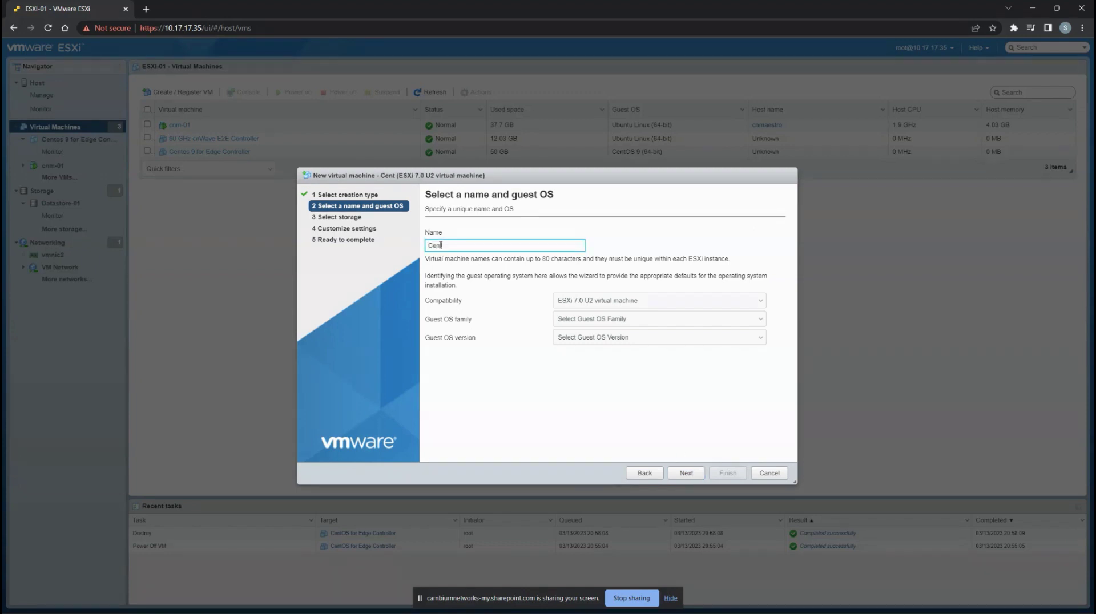
type("OS 9")
type("for Edge Controller")
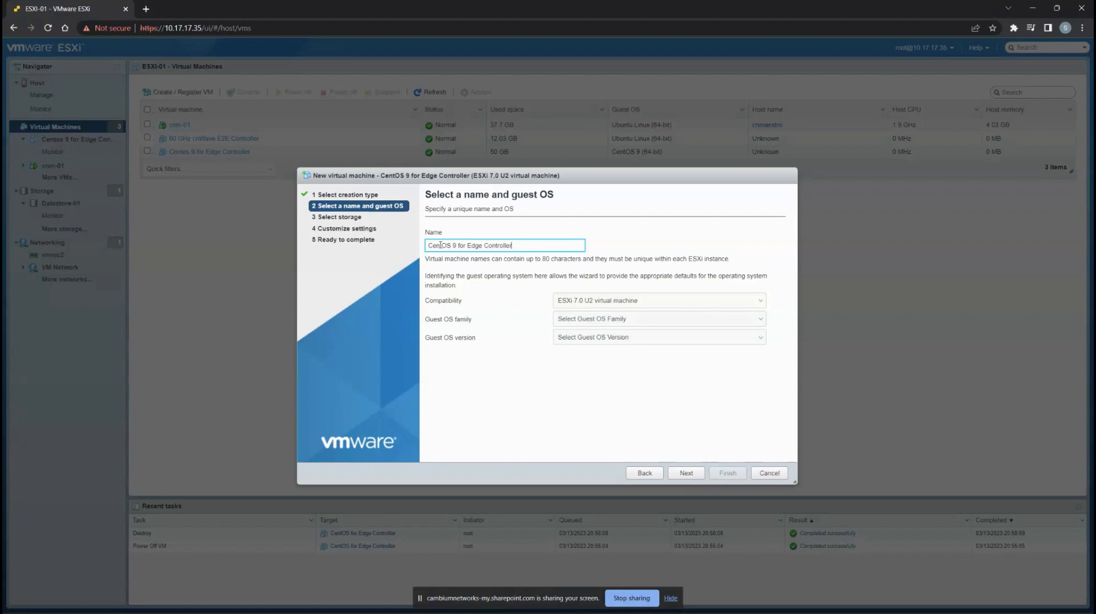
type(" 2")
Set the guest OS to Linux, CentOS 9 (64-bit), and accept Datastore-01 as the storage location.
left_click(579, 321)
left_click(581, 342)
left_click(581, 340)
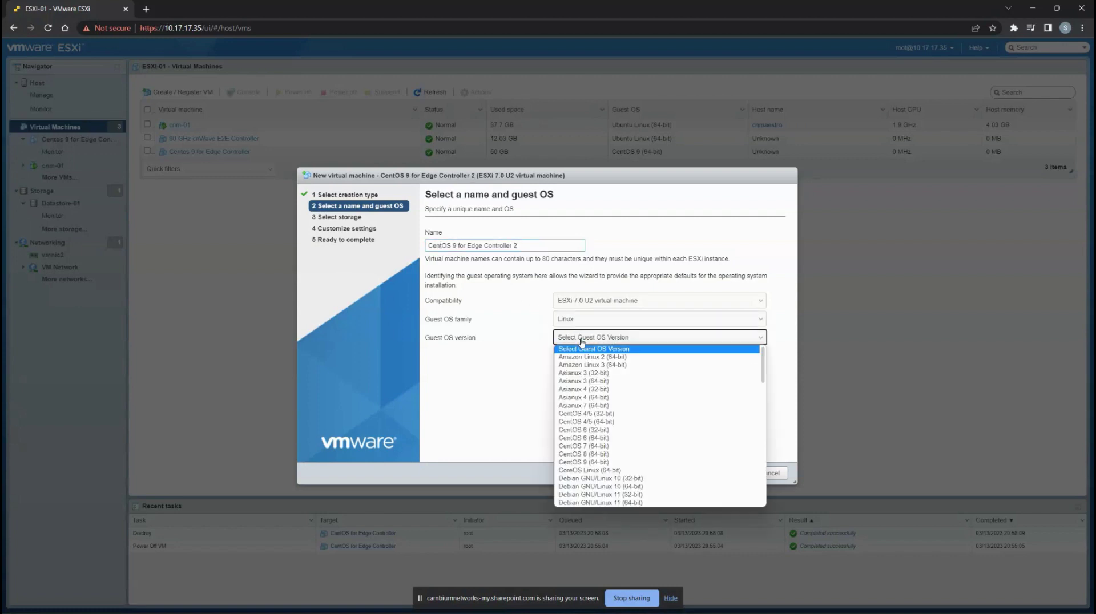
left_click(600, 463)
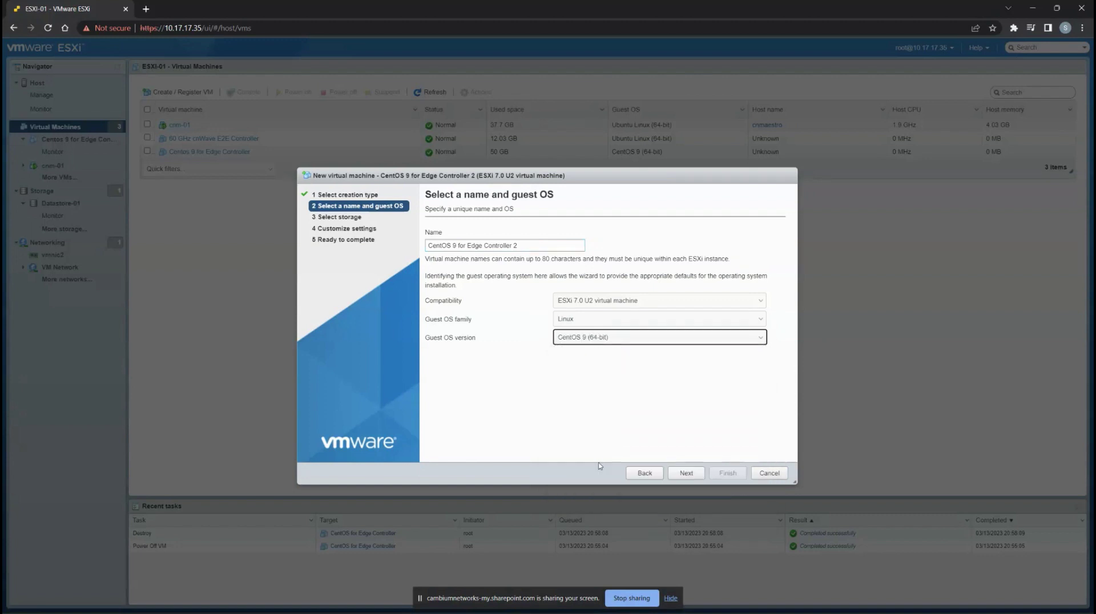
left_click(687, 473)
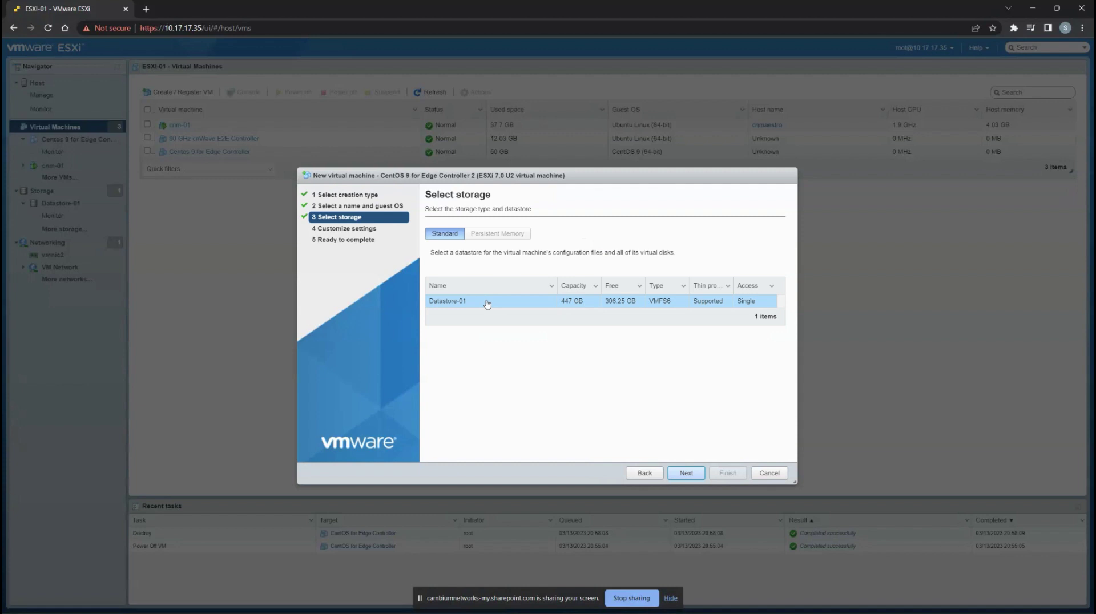
left_click(697, 477)
Give the virtual machine 4 CPUs and 8 GB of memory.
left_click(567, 271)
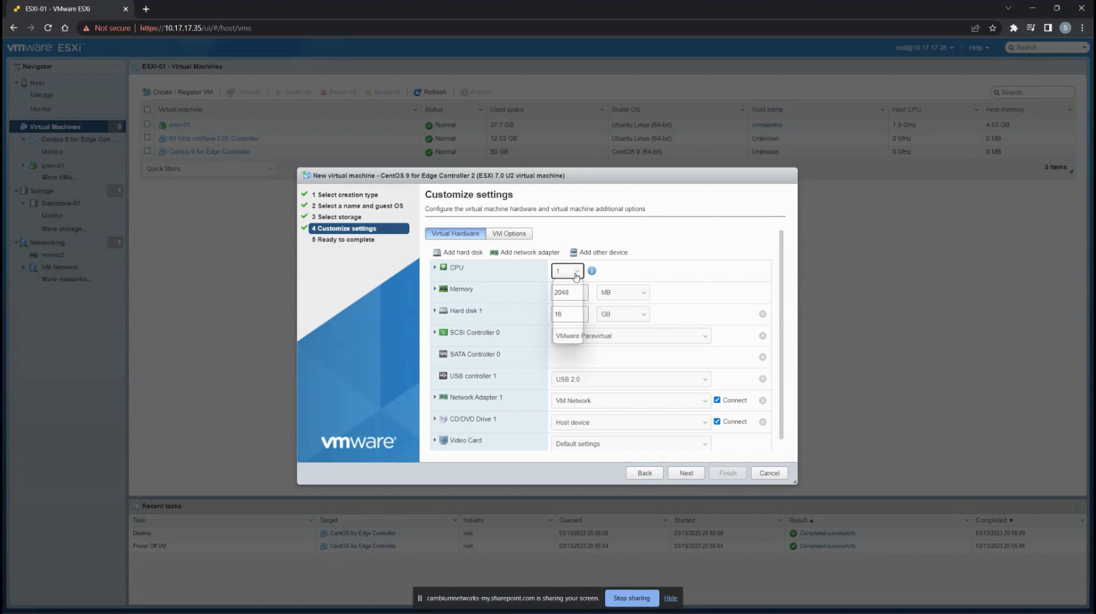
left_click(568, 309)
left_click_drag(579, 294, 551, 298)
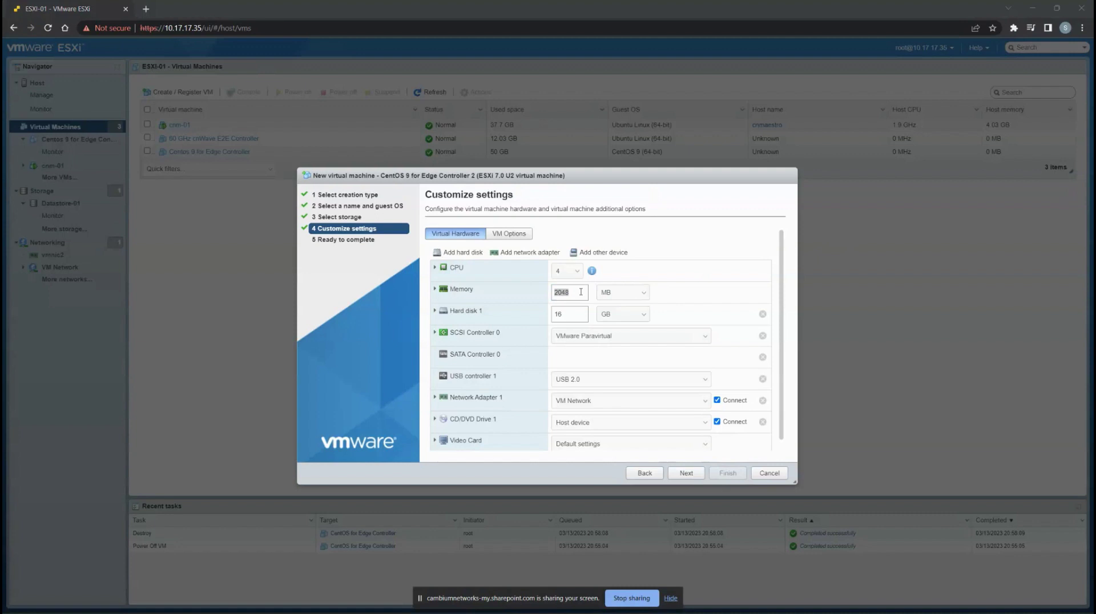
left_click(580, 292)
left_click(624, 295)
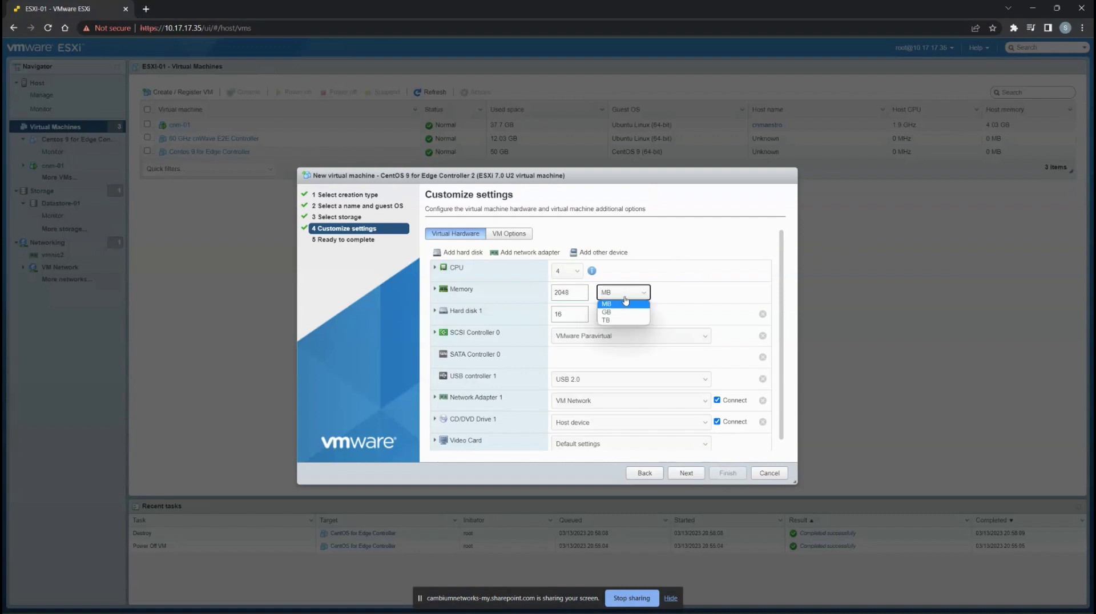
left_click(607, 312)
left_click_drag(571, 293, 551, 295)
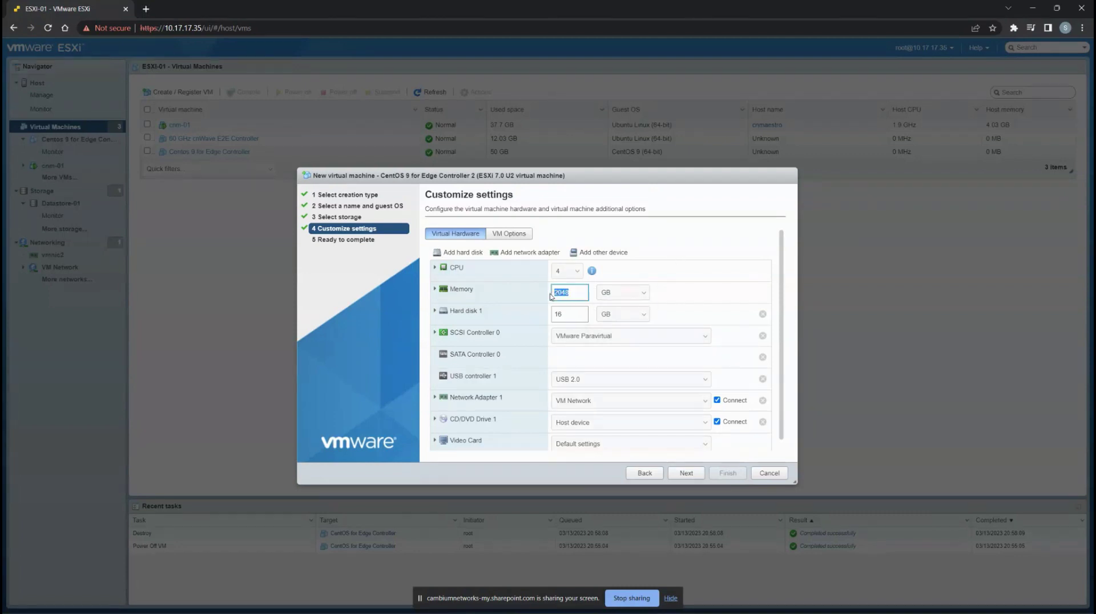
type("8")
Set the size of Hard disk 1 to 50 GB.
left_click(570, 314)
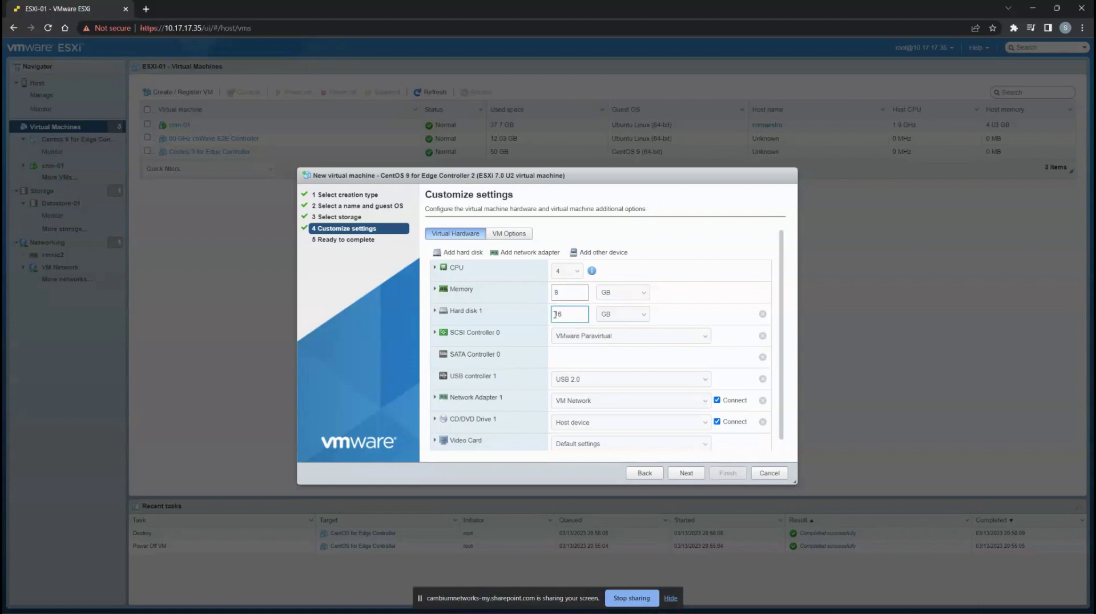
left_click_drag(571, 314, 548, 316)
type("50")
left_click(657, 317)
Attach CentOS-Stream-9-latest-x86_64-dvd1.iso from Datastore-01's ISOs/CentOS folder to CD/DVD Drive 1.
scroll(781, 325, "down", 1)
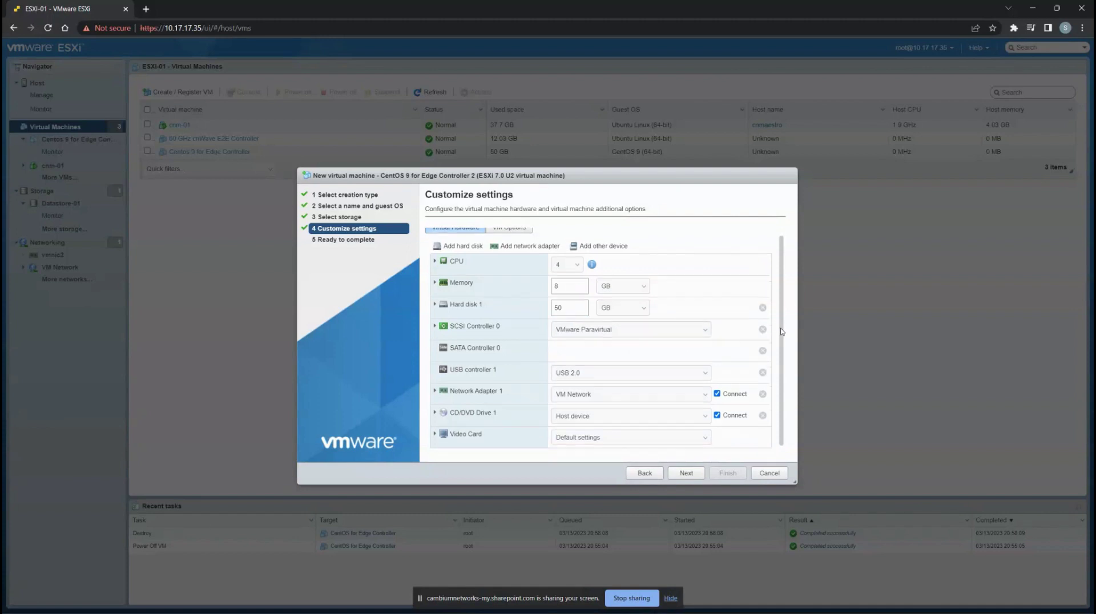
left_click(581, 416)
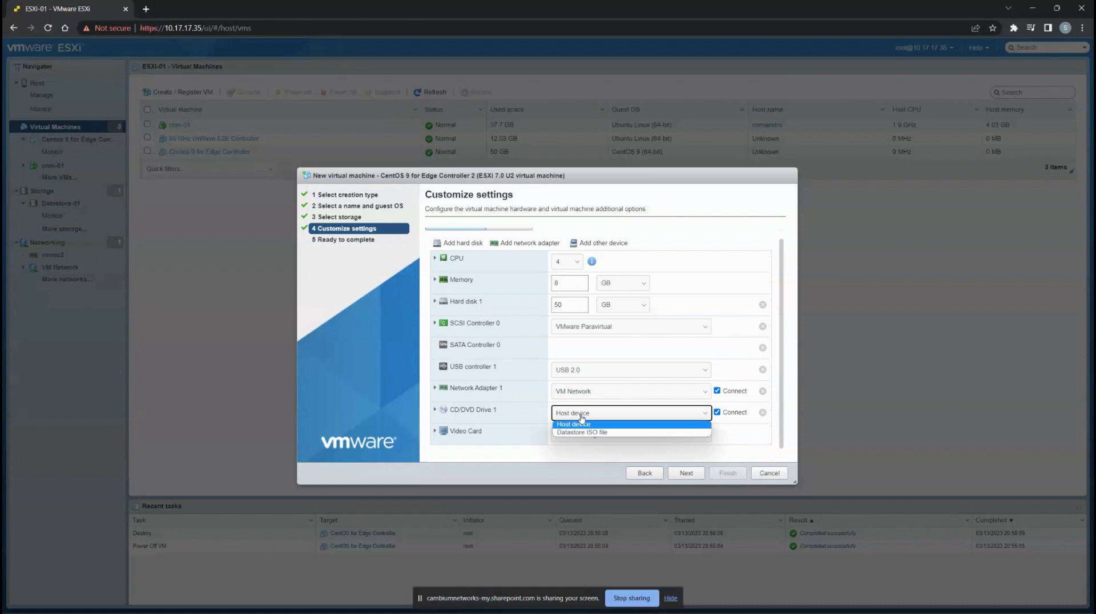
left_click(587, 432)
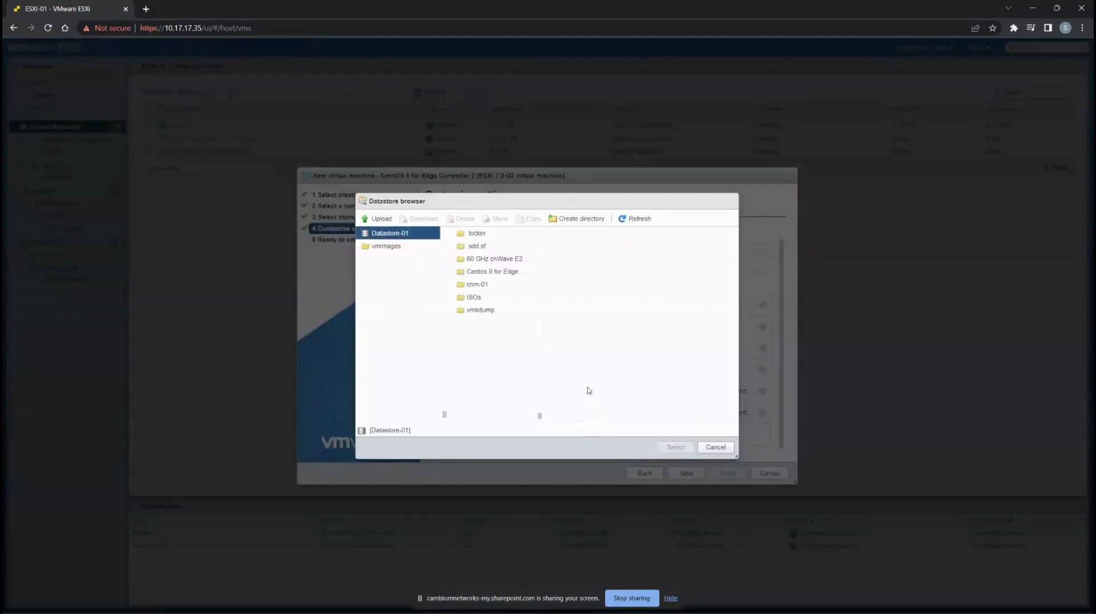
left_click(470, 301)
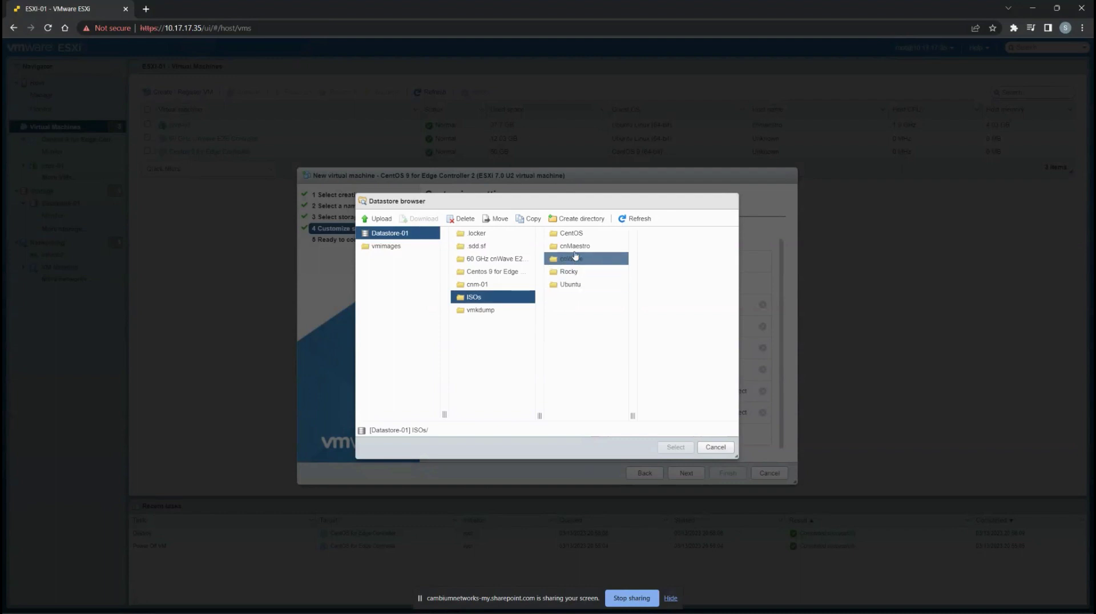
left_click(573, 237)
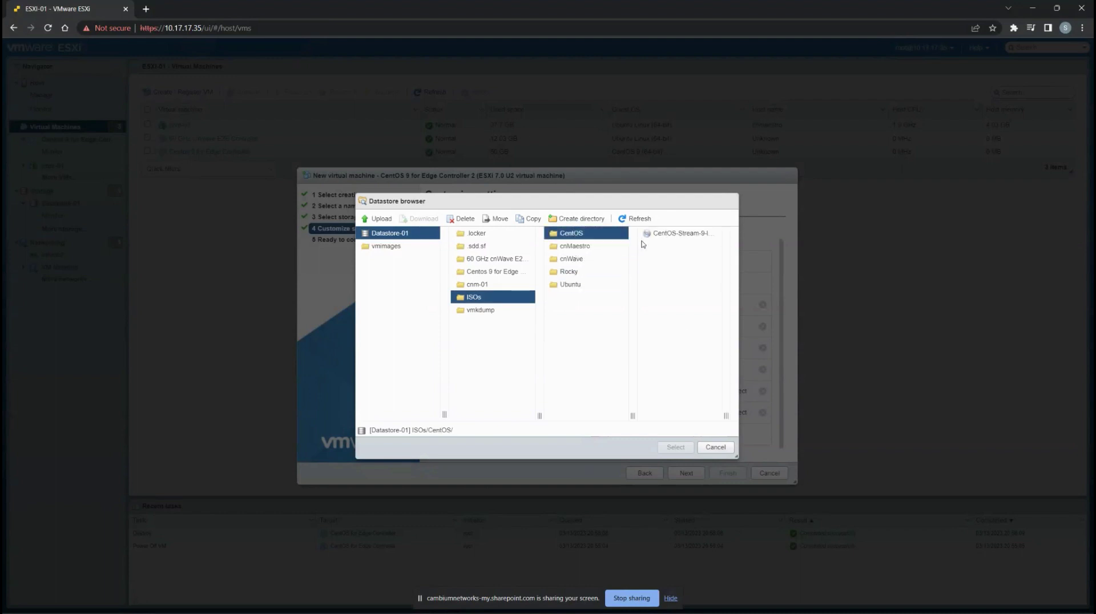
left_click(687, 236)
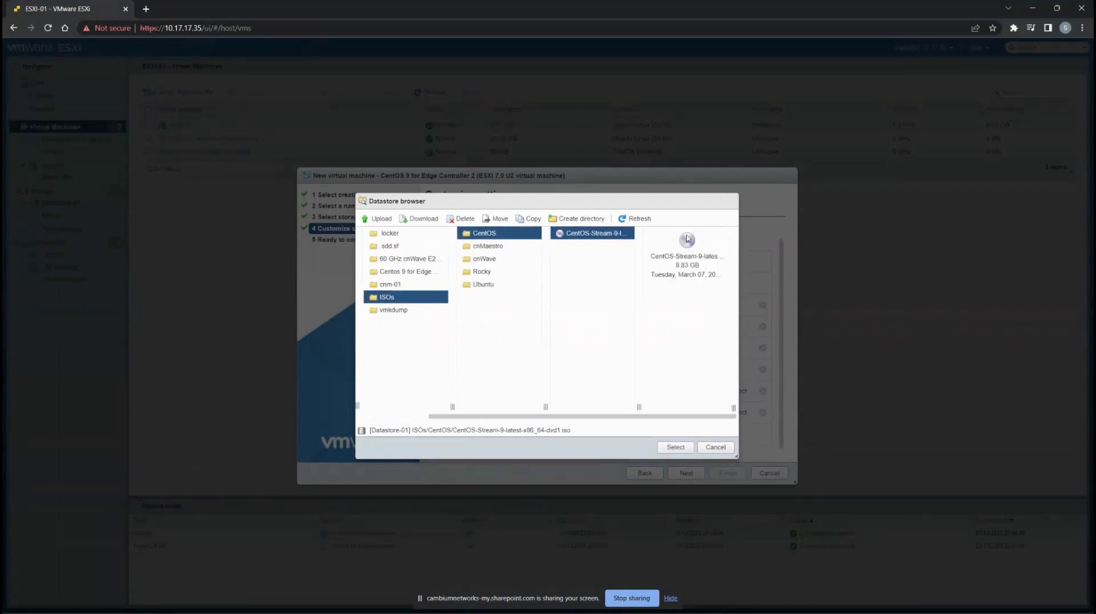
left_click(684, 448)
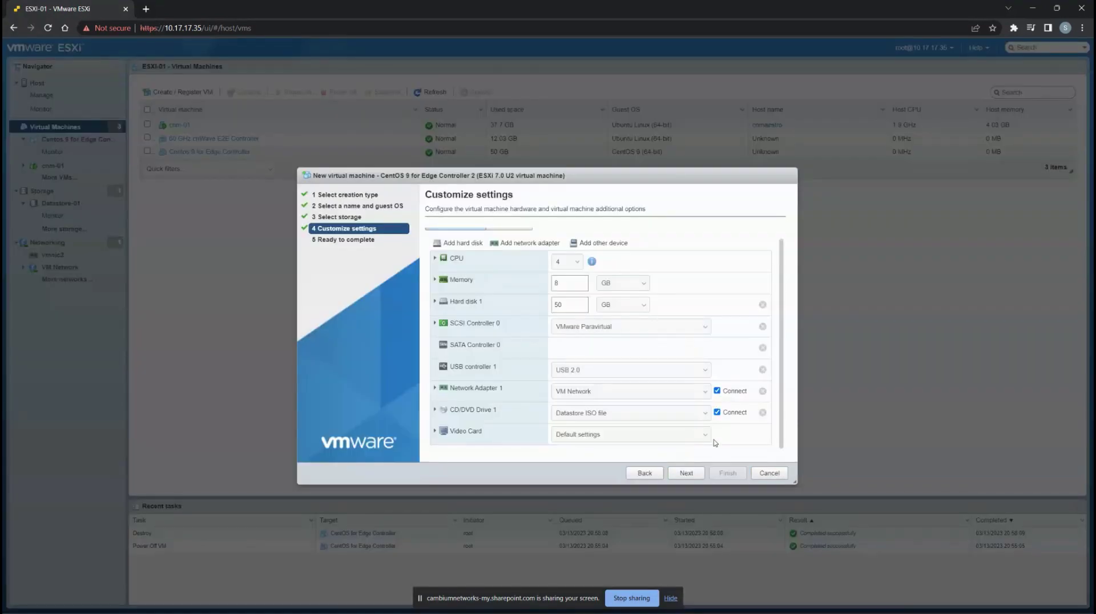
Review the summary of the virtual machine's settings and finish creating it.
left_click(687, 476)
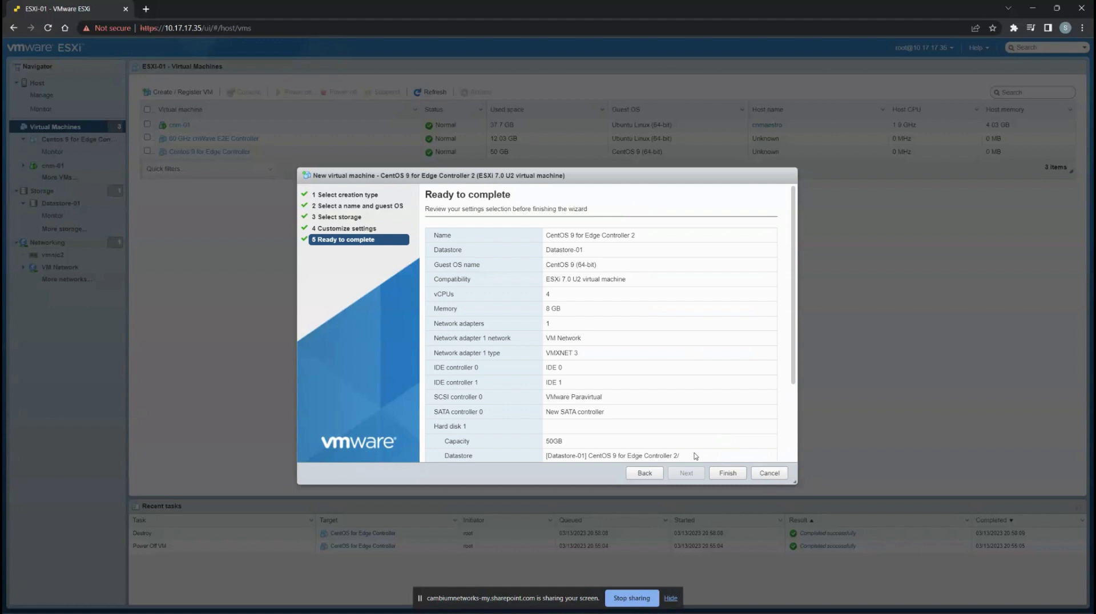
scroll(699, 393, "down", 3)
scroll(700, 393, "down", 2)
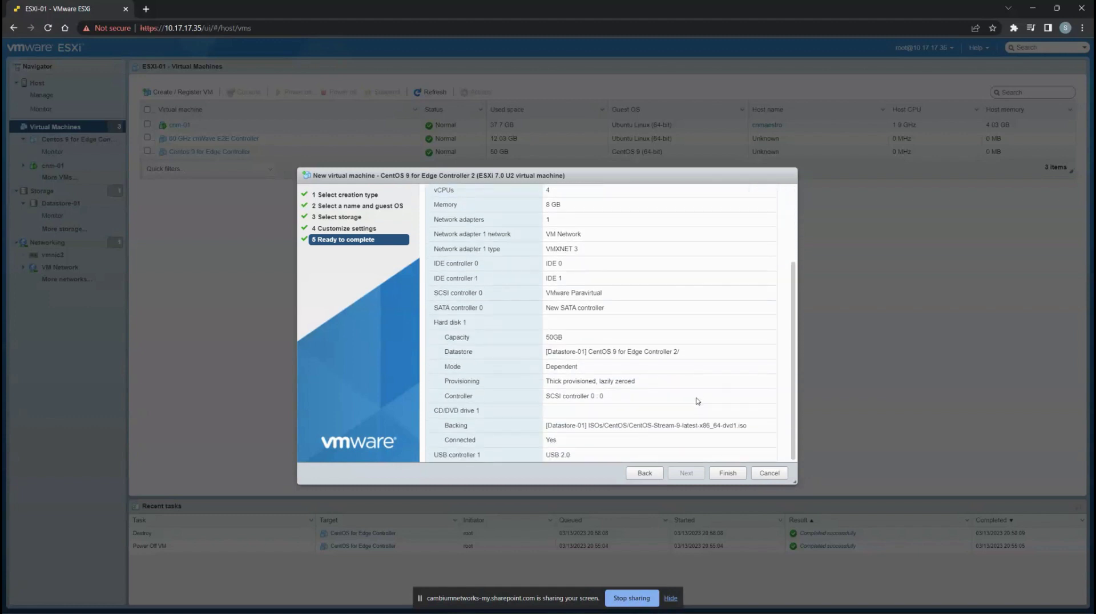
left_click(728, 474)
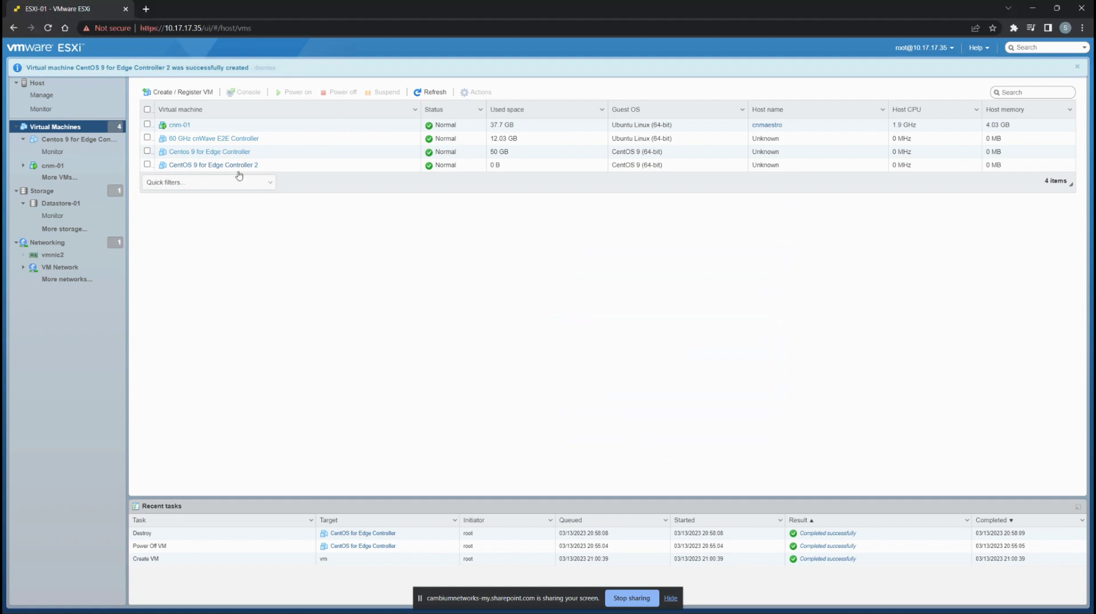
Power on CentOS 9 for Edge Controller 2 and open its console.
left_click(148, 165)
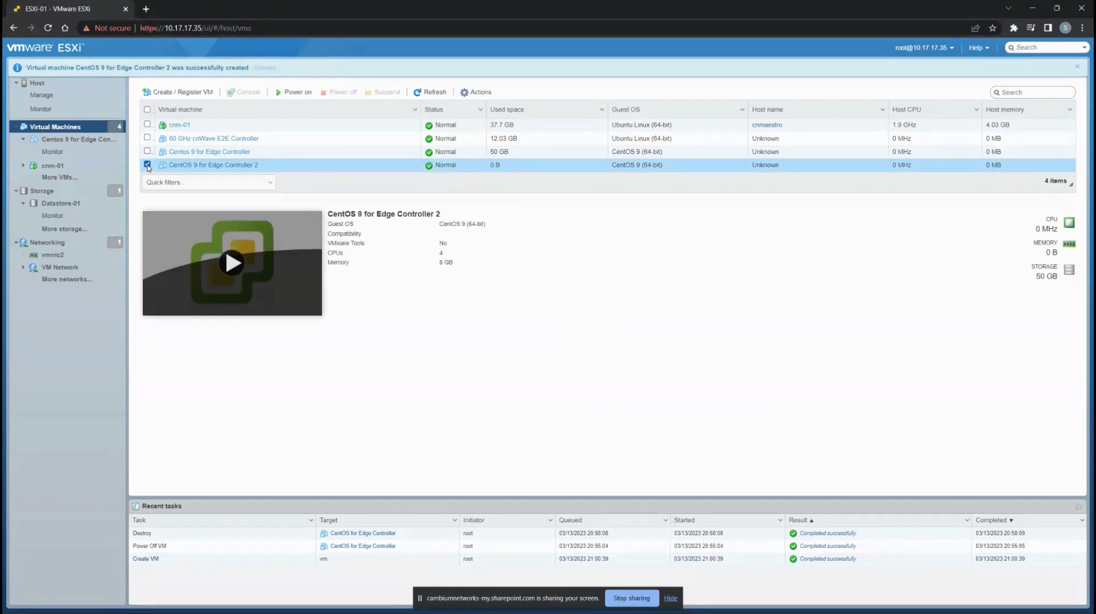
left_click(287, 93)
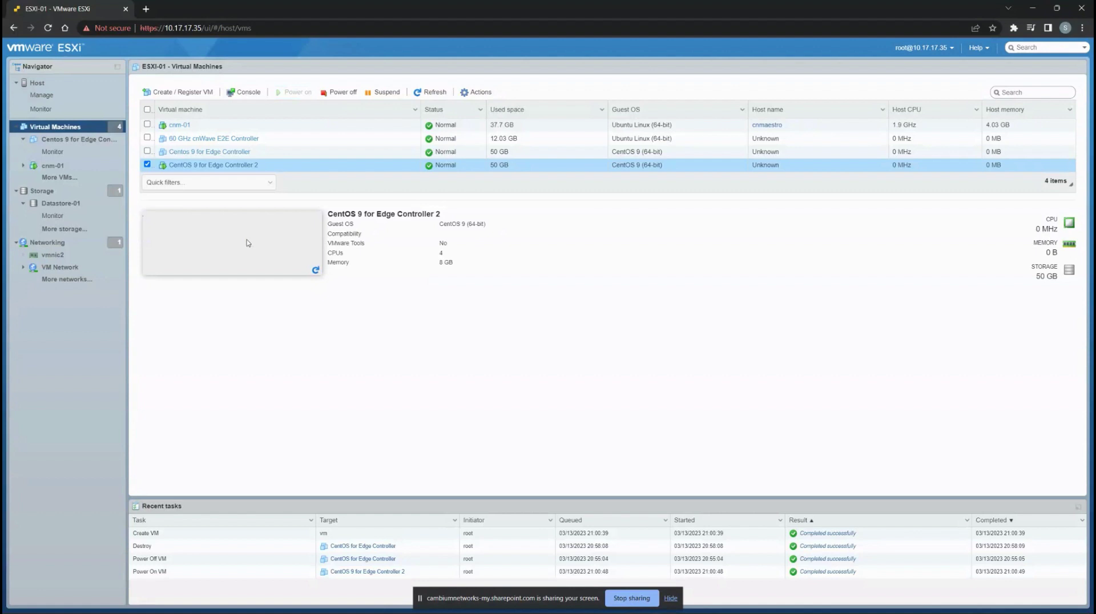
left_click(246, 262)
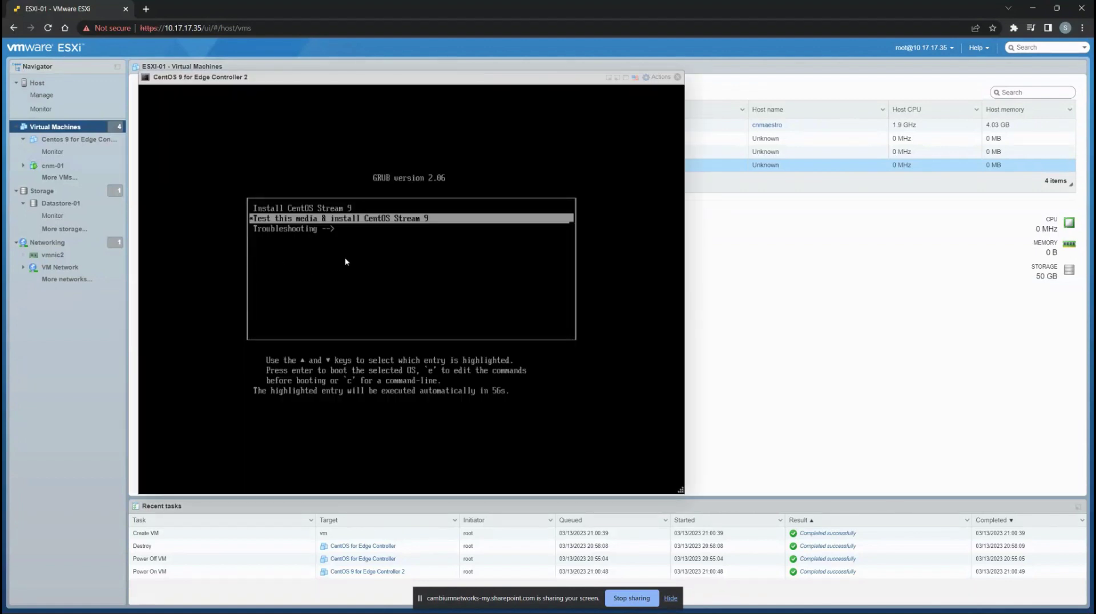
Boot into Install CentOS Stream 9 and continue with English (United States) as the installation language.
key("Up")
key("Return")
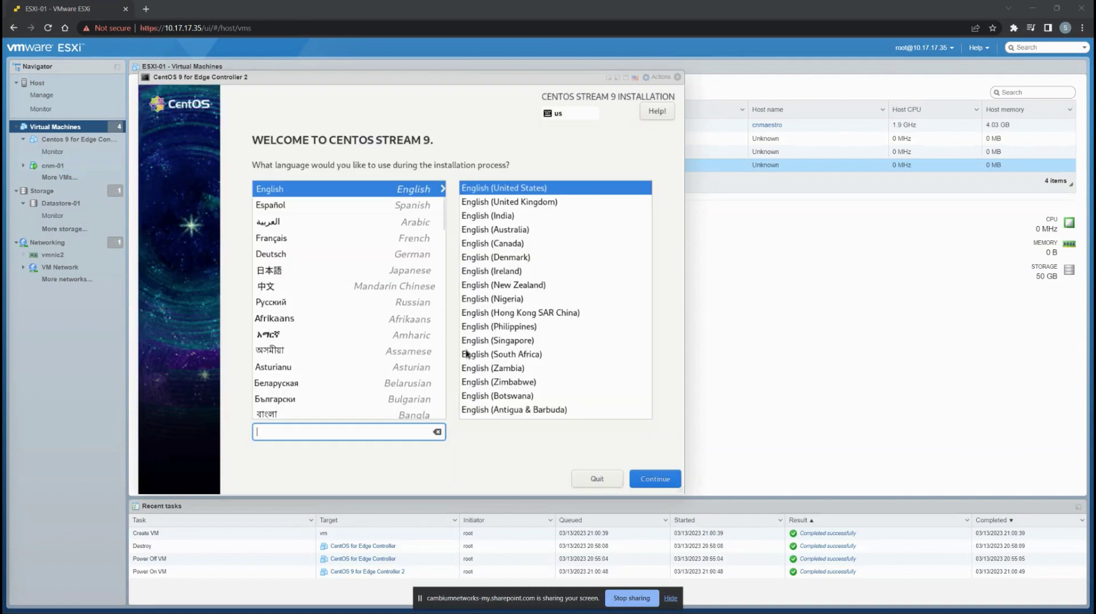
left_click(652, 484)
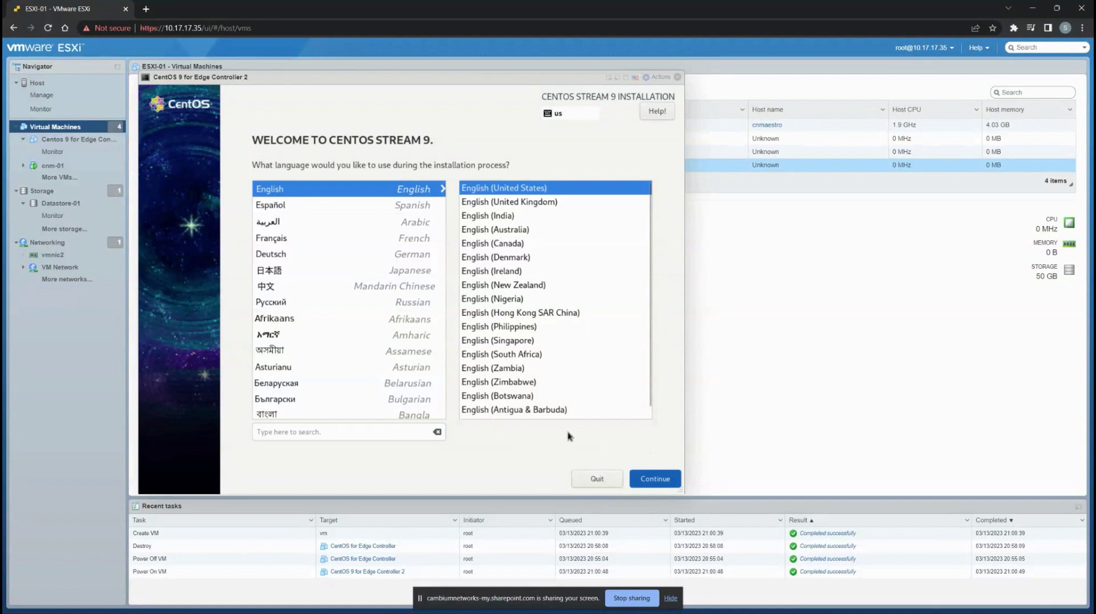
key("Return")
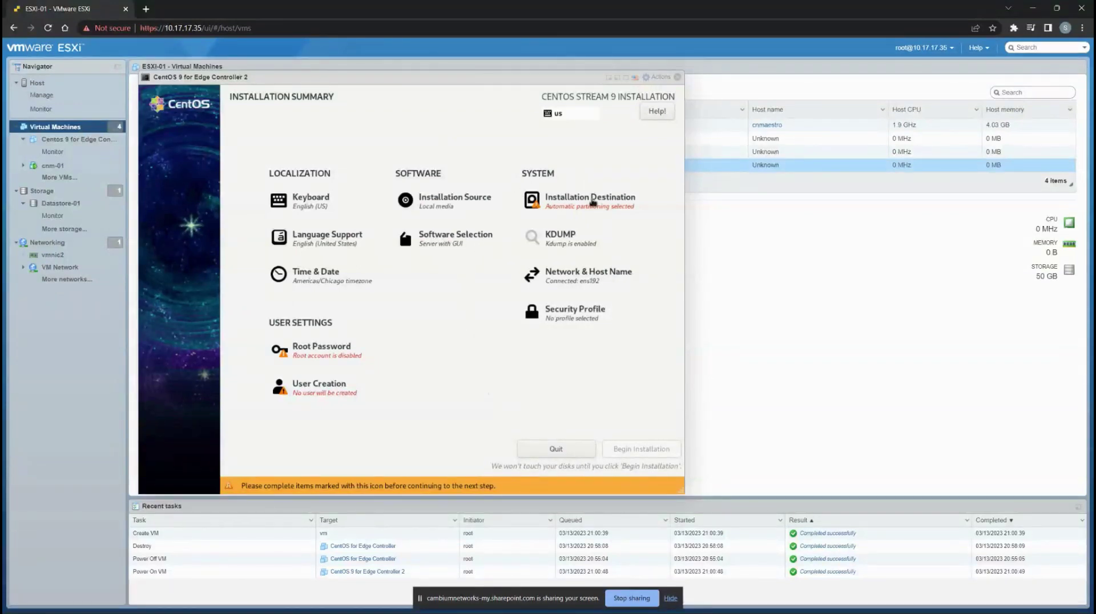
Confirm the 50 GiB VMware Virtual disk as the installation destination.
left_click(592, 204)
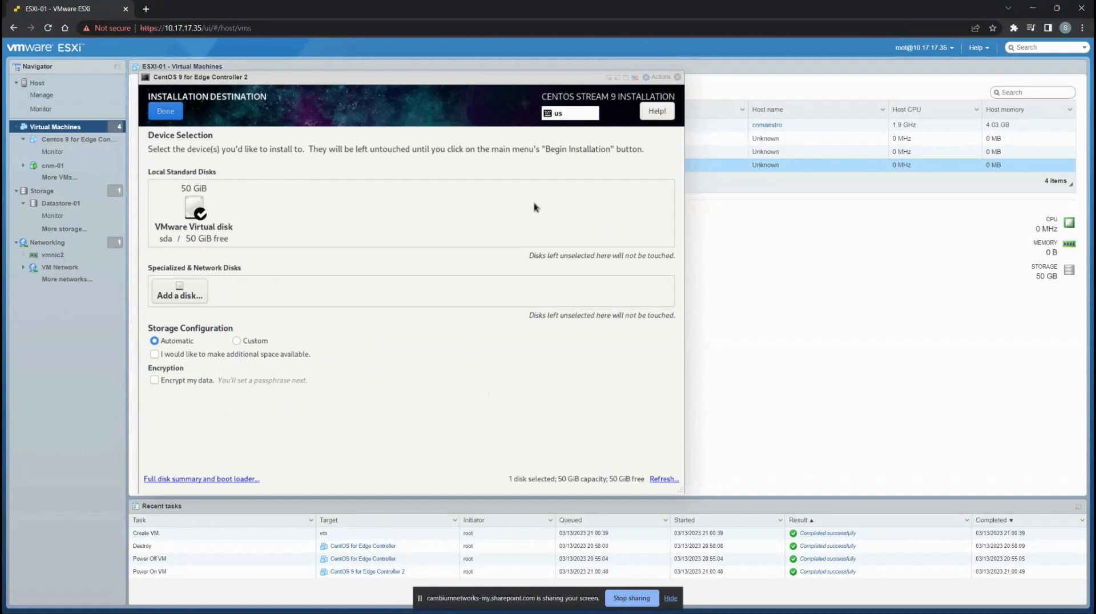
left_click(194, 210)
left_click(195, 209)
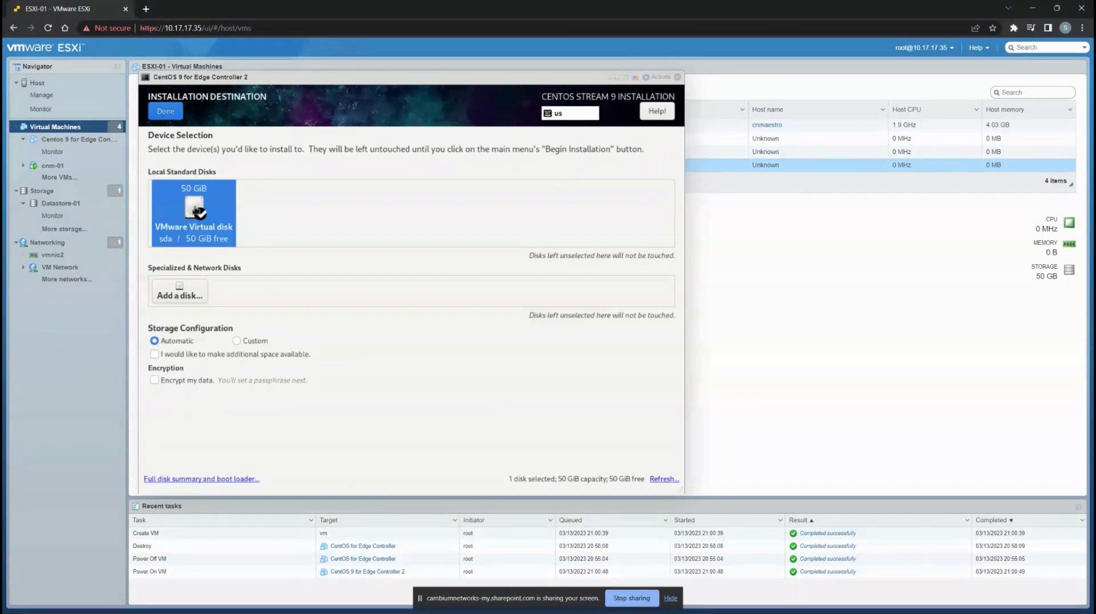
left_click(173, 116)
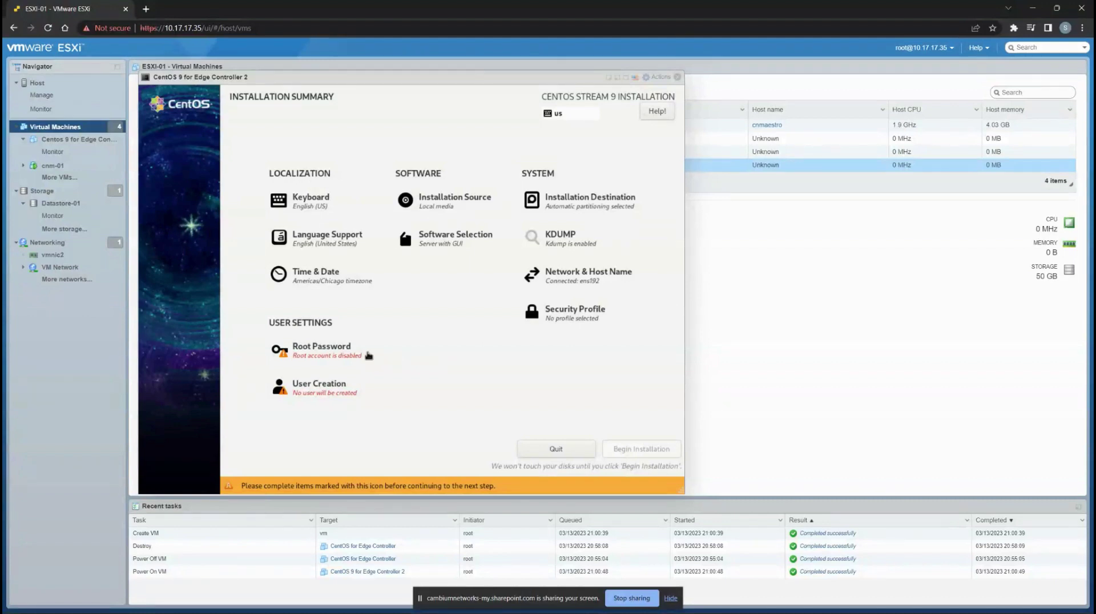
Set the root account's password, enter it again as confirmation, and return to the installation summary.
left_click(314, 353)
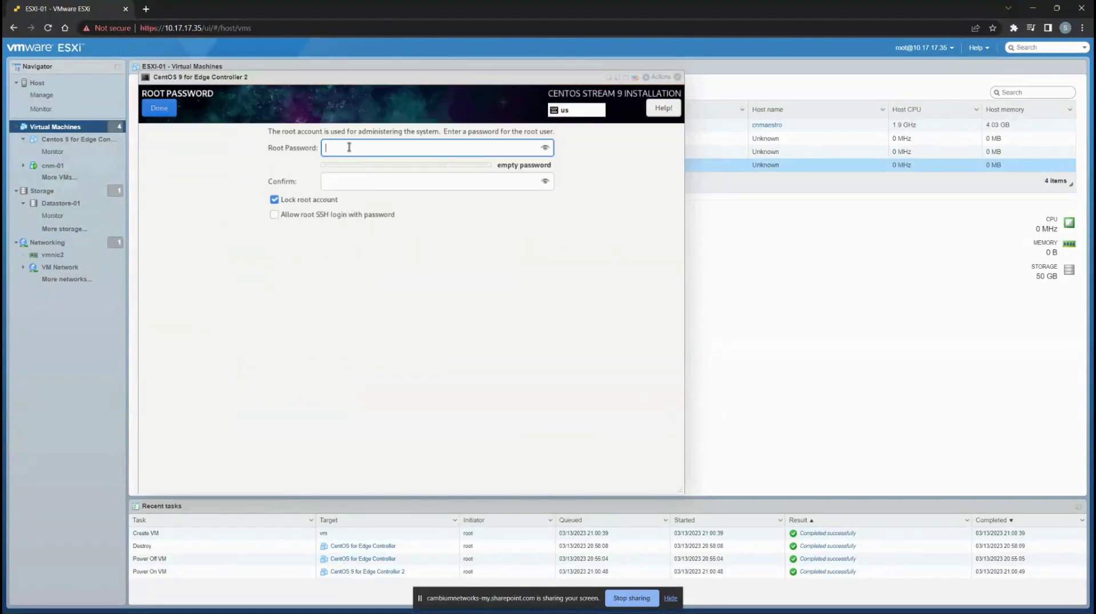
type("***********")
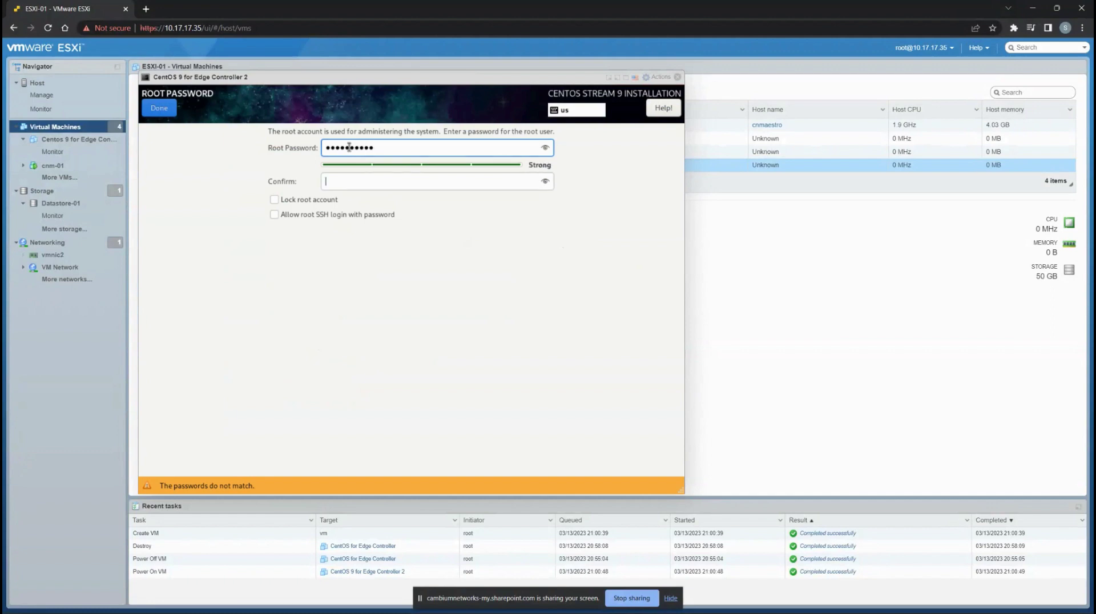
key("Tab")
type("**")
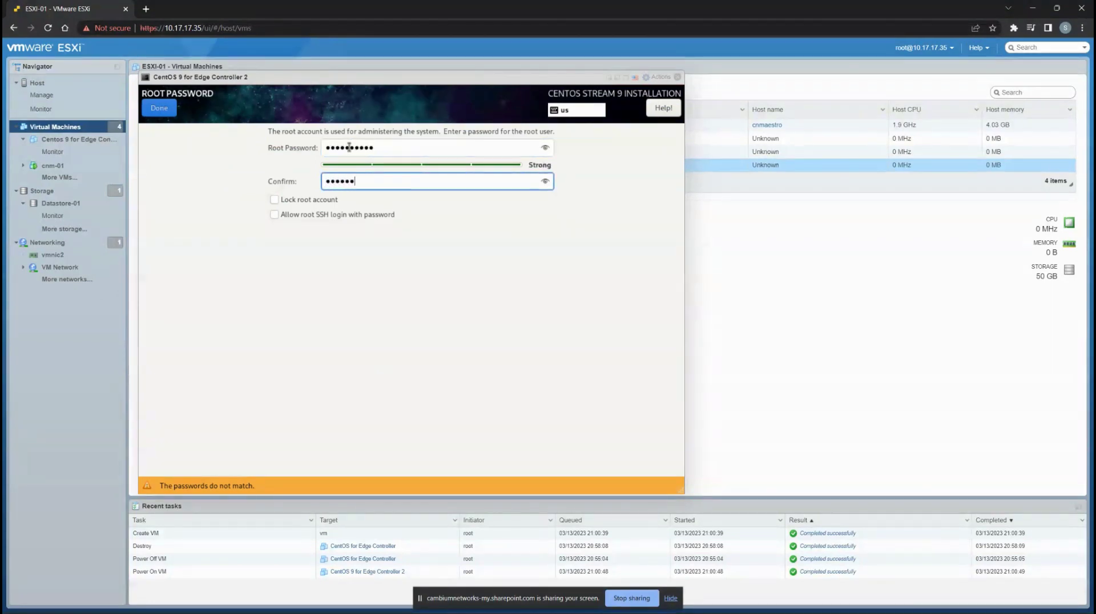
type("1")
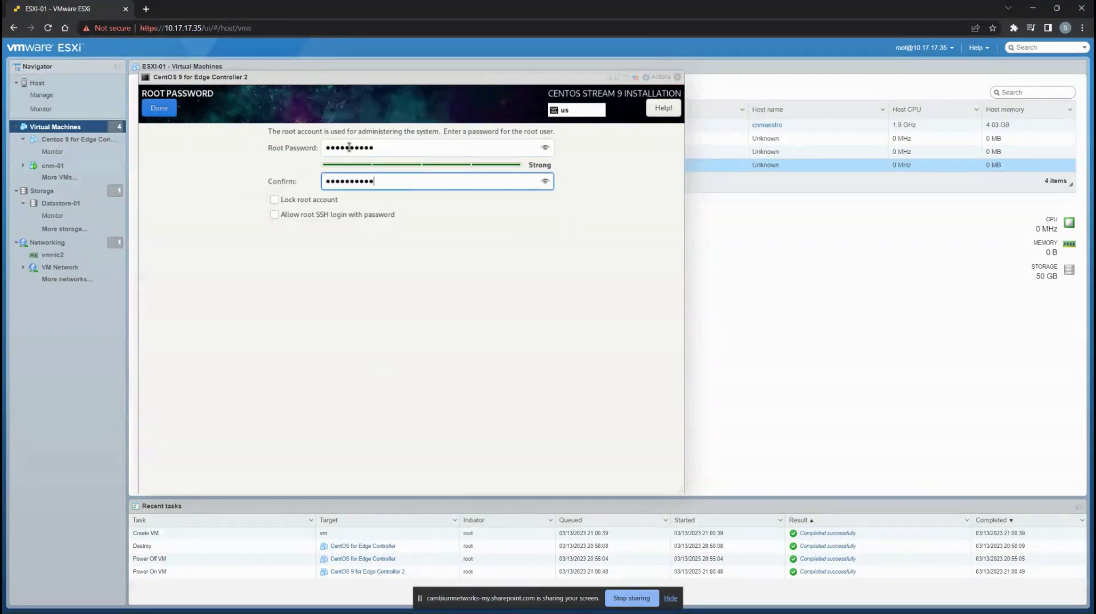
left_click(379, 149)
type("1")
left_click(392, 181)
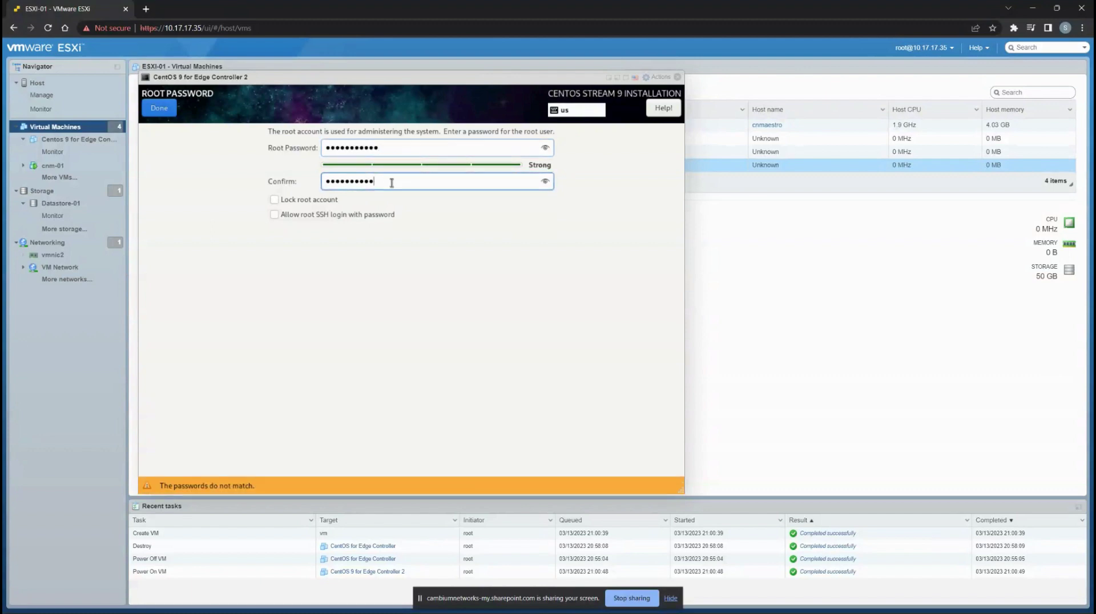
type("1")
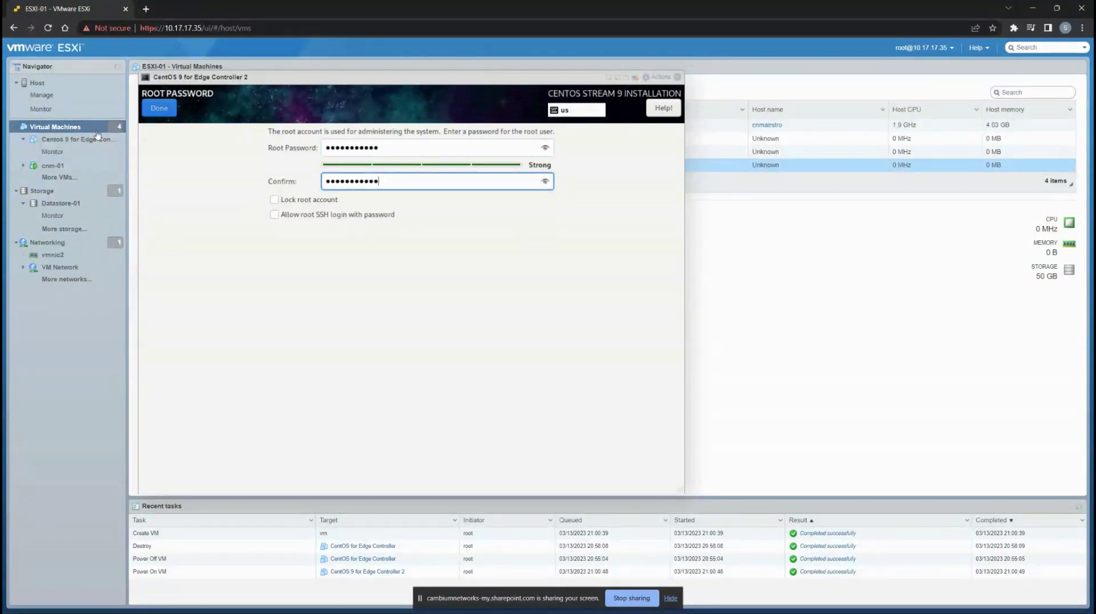
left_click(153, 109)
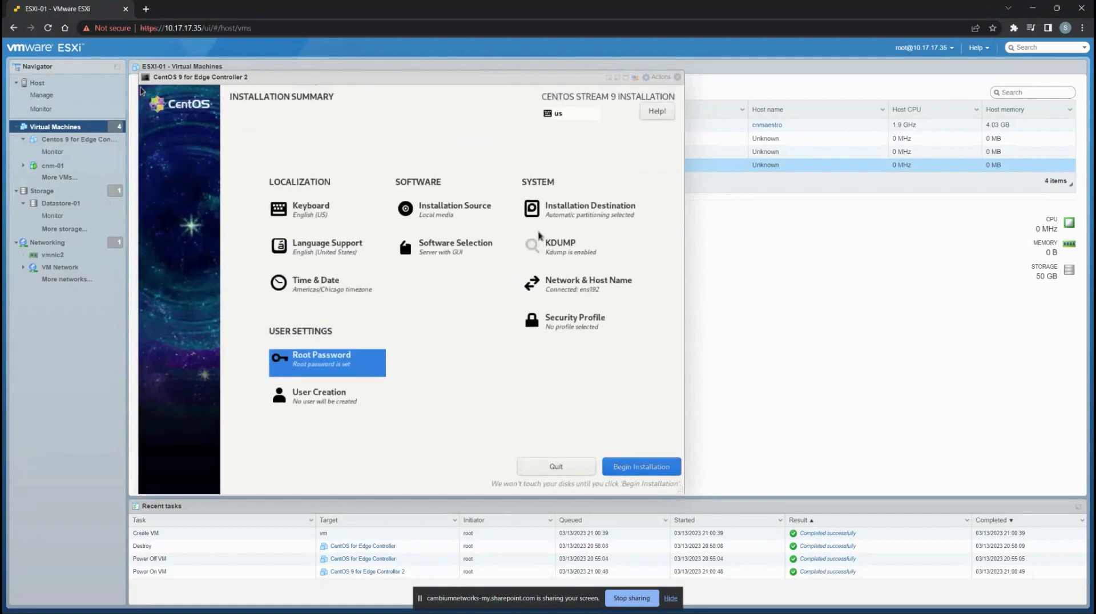
Run the CentOS Stream 9 installation, reboot the system and start the initial setup.
left_click(642, 468)
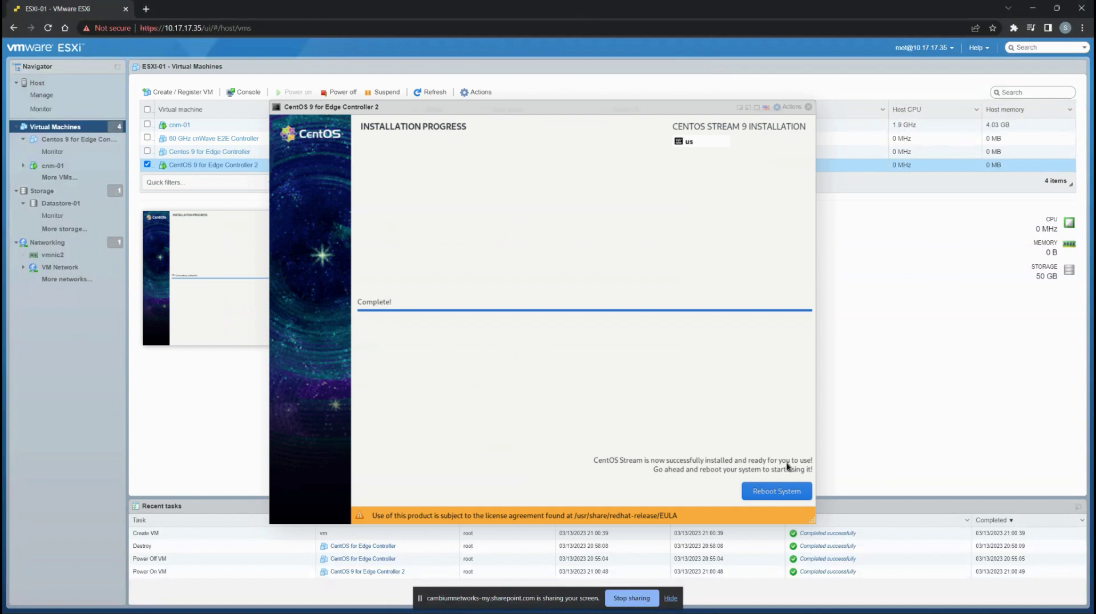
left_click(787, 494)
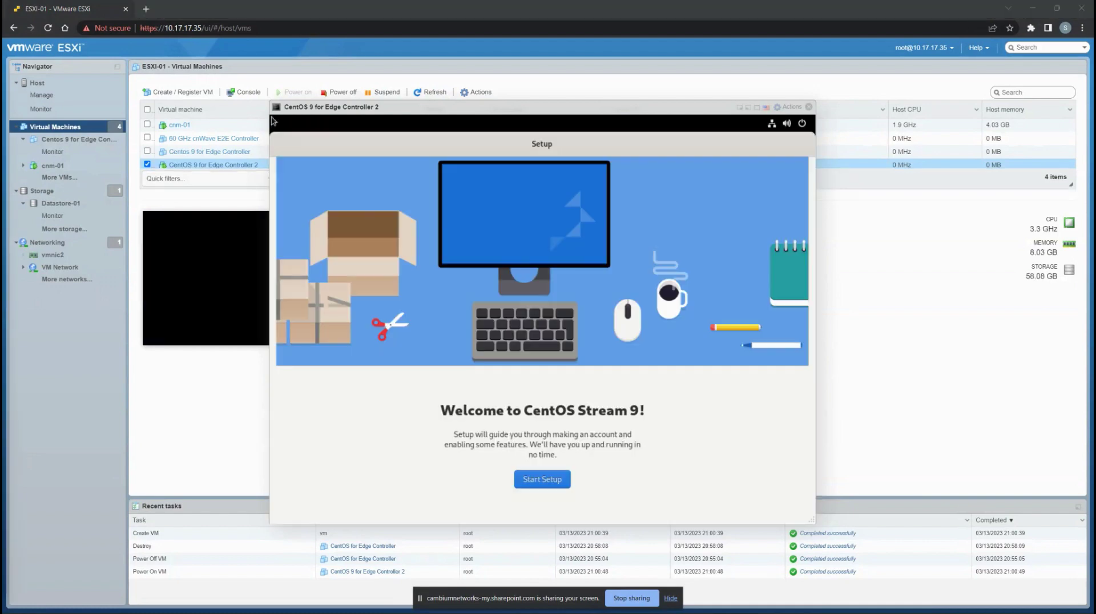
left_click(530, 484)
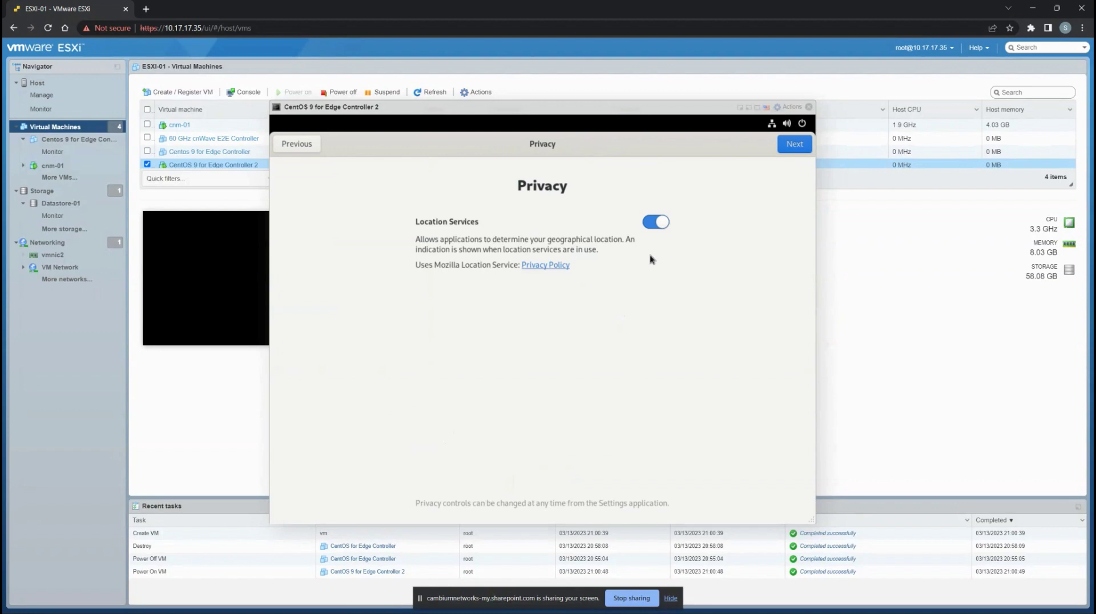
Turn off Location Services and skip connecting online accounts.
left_click(651, 226)
left_click(791, 146)
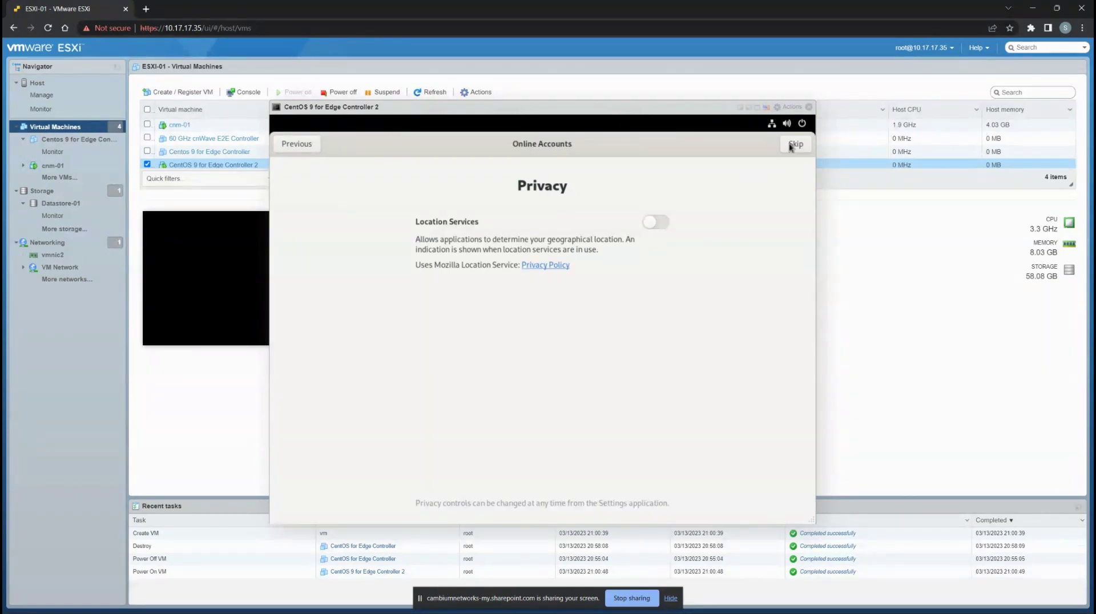
left_click(794, 145)
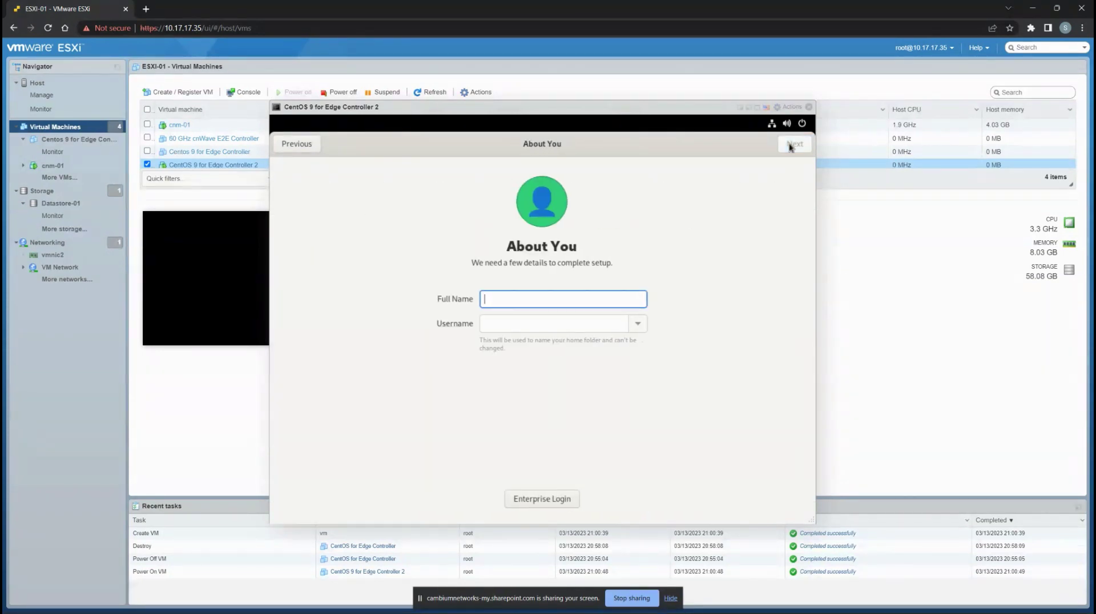
Create the user account with full name Cambium and username cambium, then enter and confirm the account password.
type("Cambium")
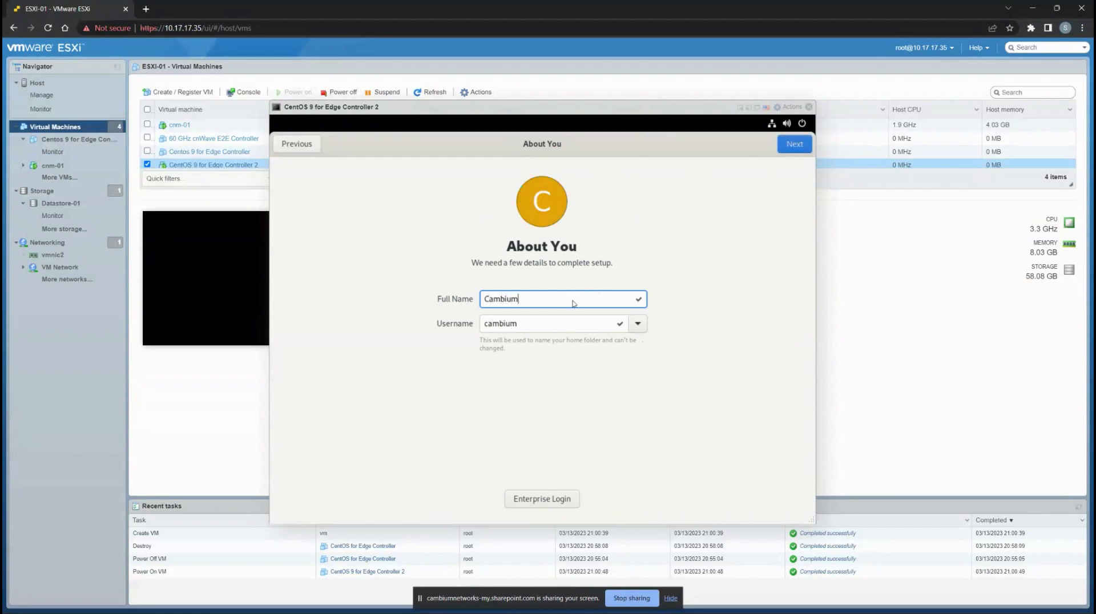
left_click(790, 147)
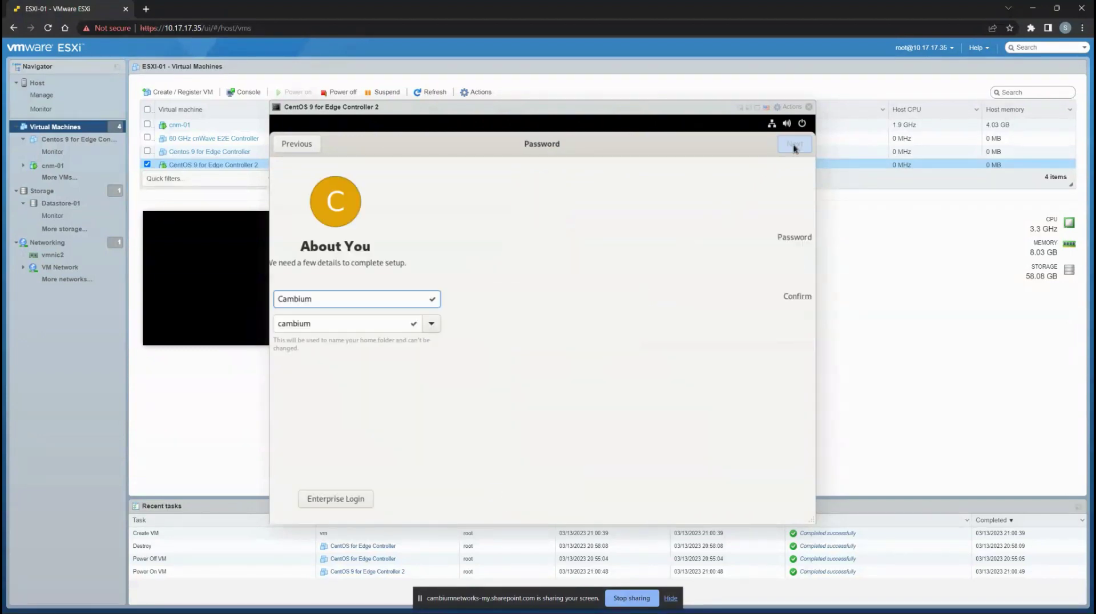
type("•••••••")
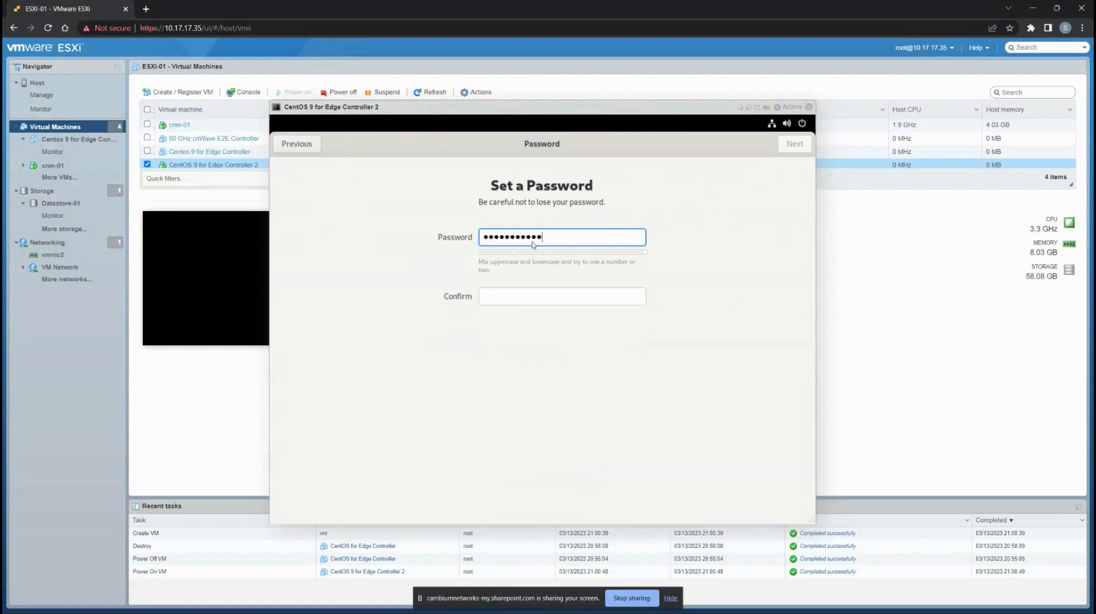
key("Tab")
type("•••••••••••")
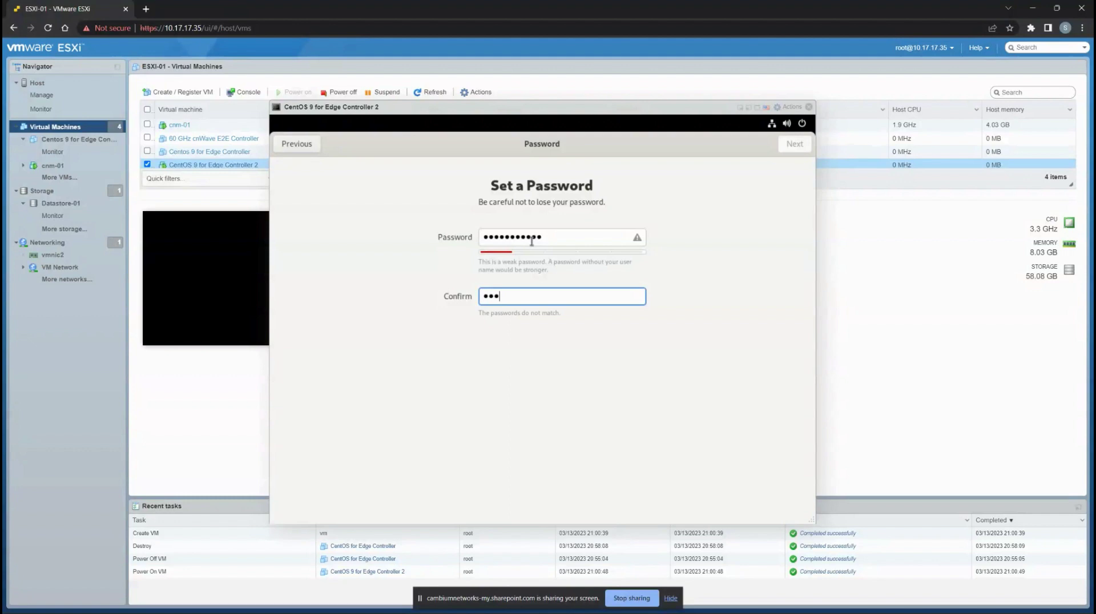
type("•")
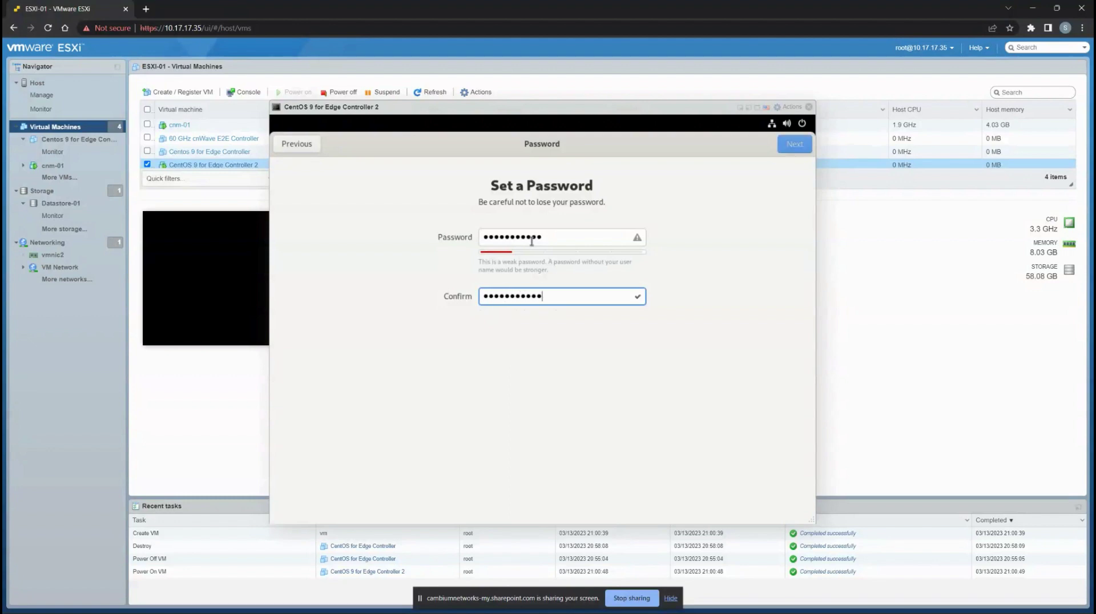
left_click(793, 144)
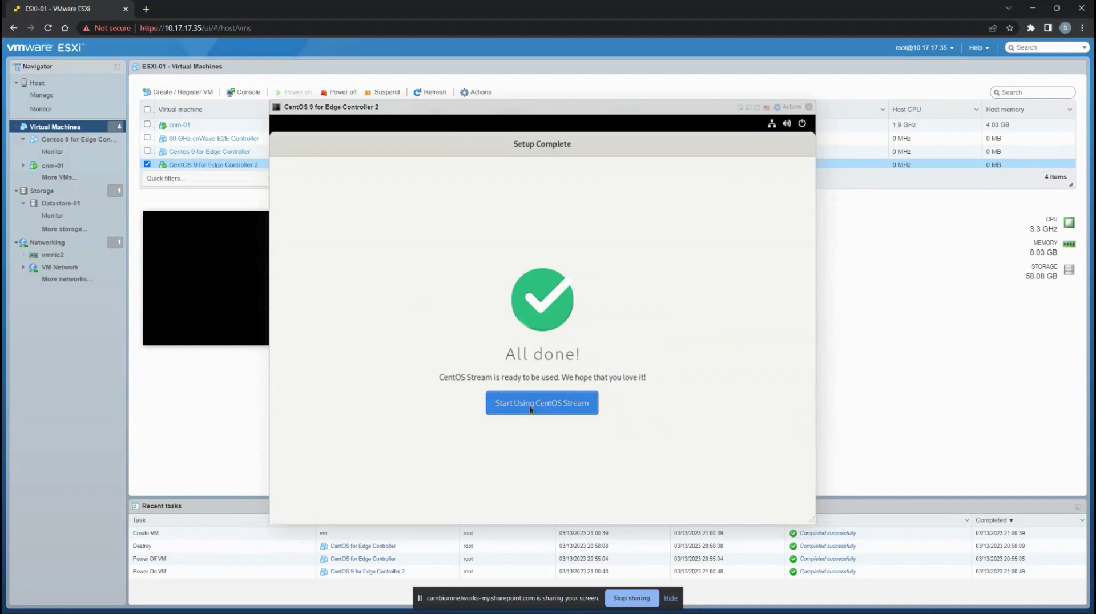
Finish the initial setup to start using CentOS Stream and decline the welcome tour.
left_click(530, 407)
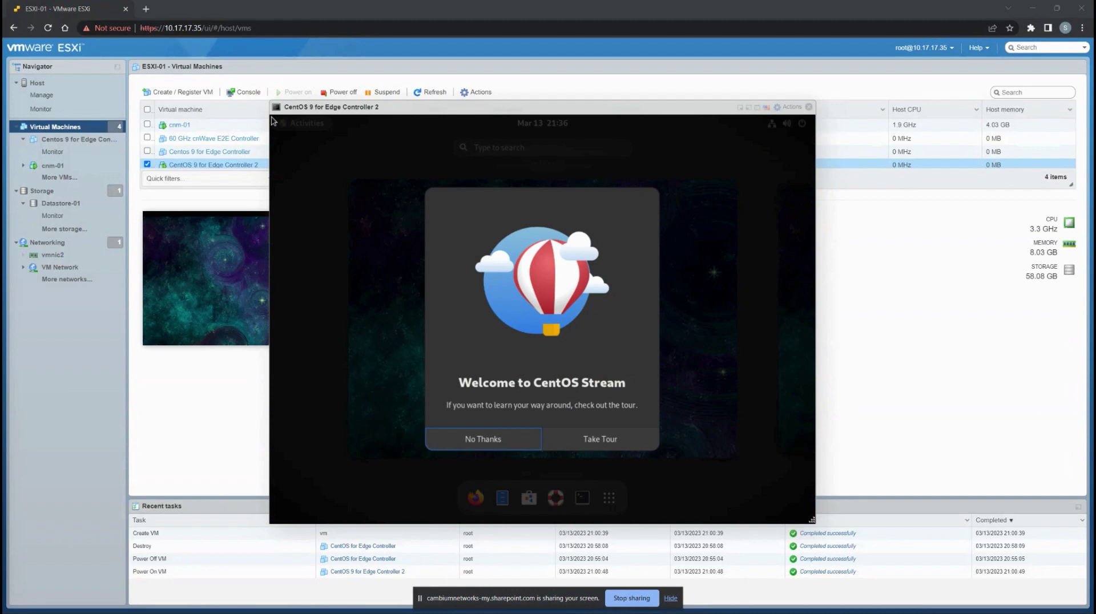
left_click(500, 444)
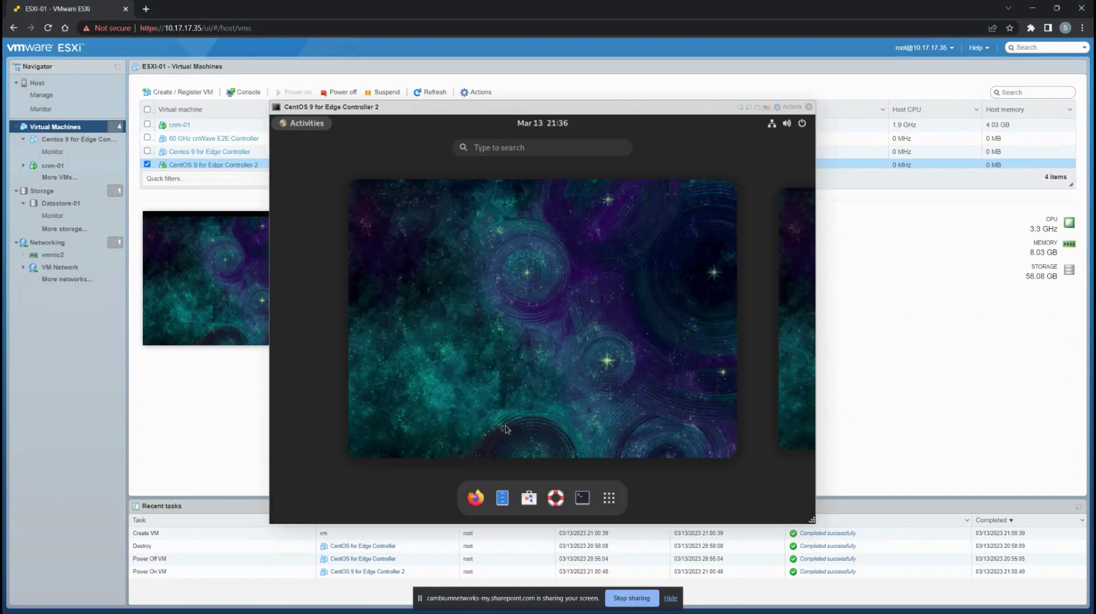
Open Firefox in the virtual machine and go to support.cambiumnetworks.com.
left_click(478, 499)
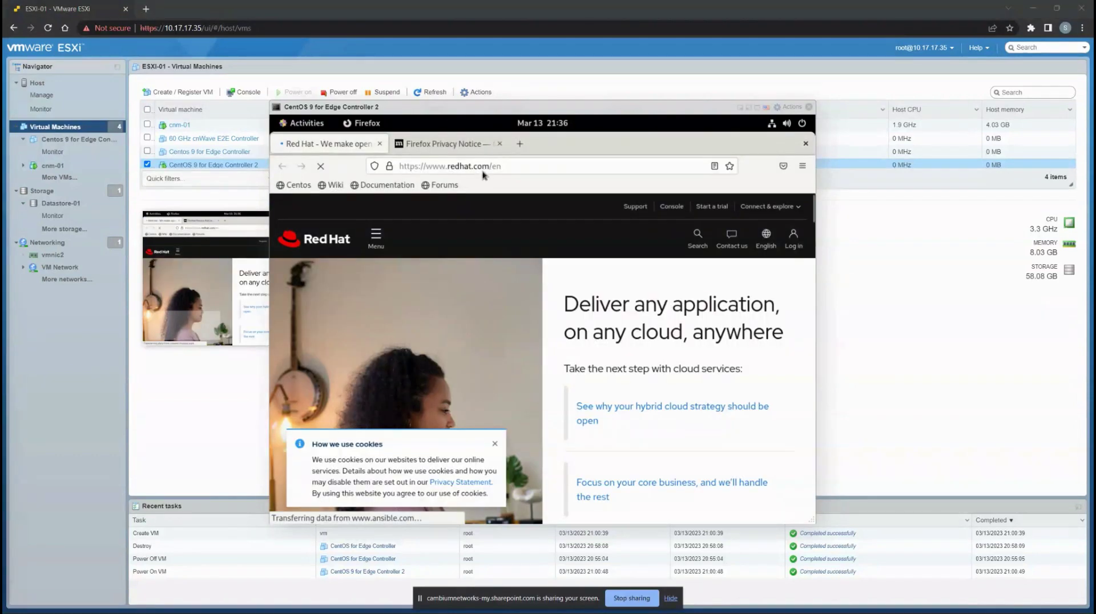
left_click(525, 165)
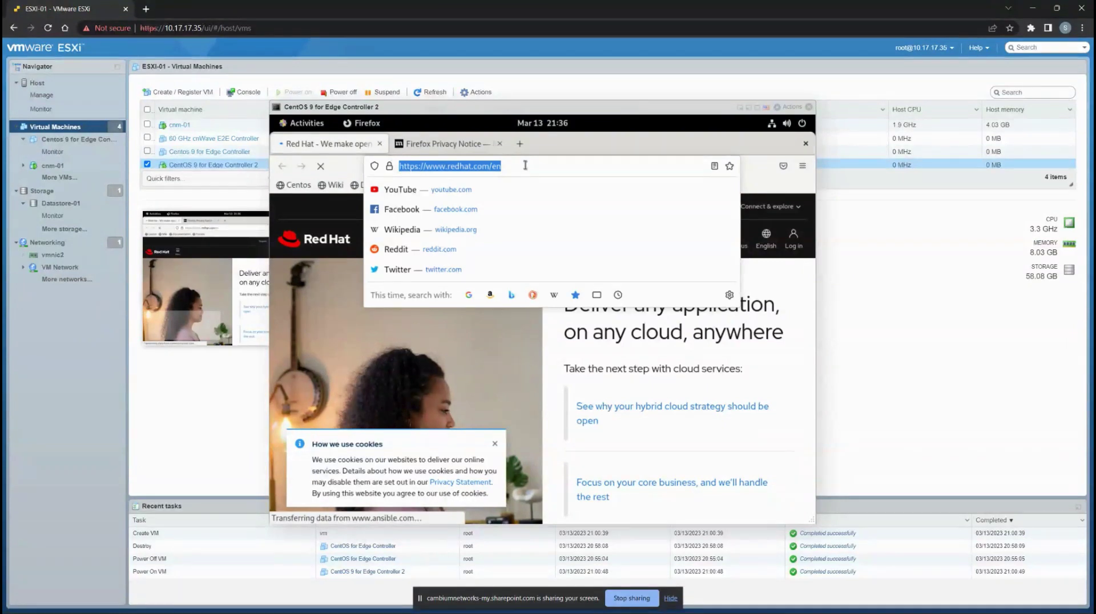
type("support")
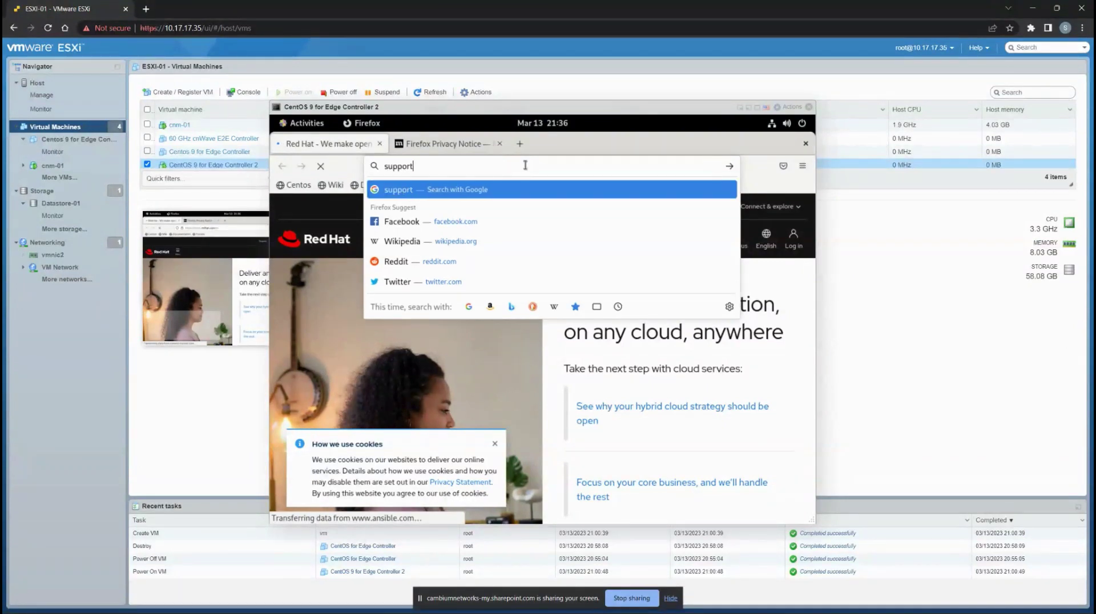
type(".cambiumne")
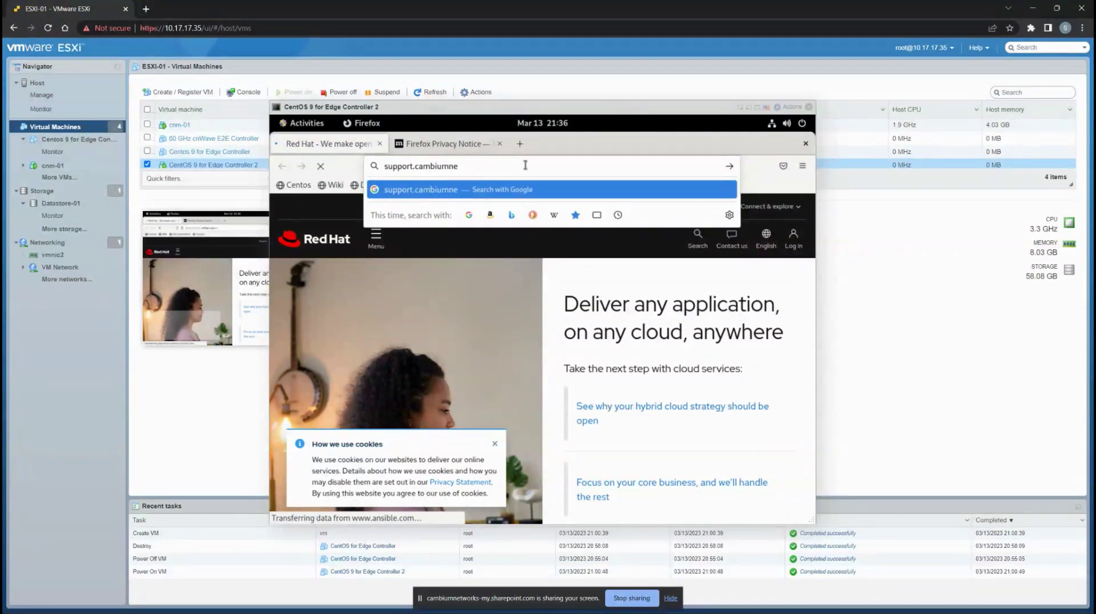
type("tworks.com")
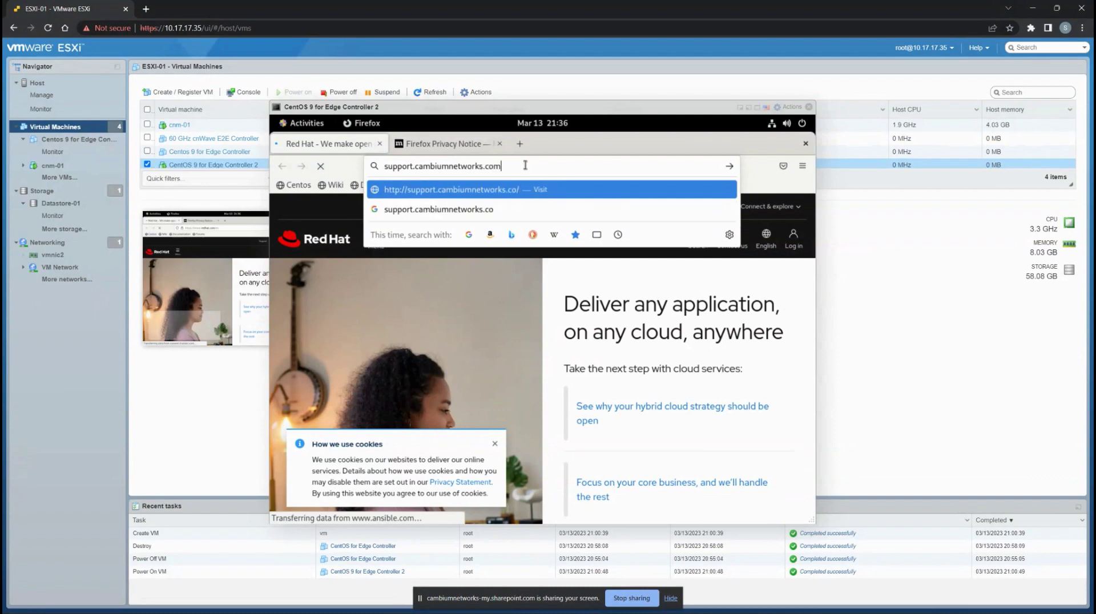
key("Return")
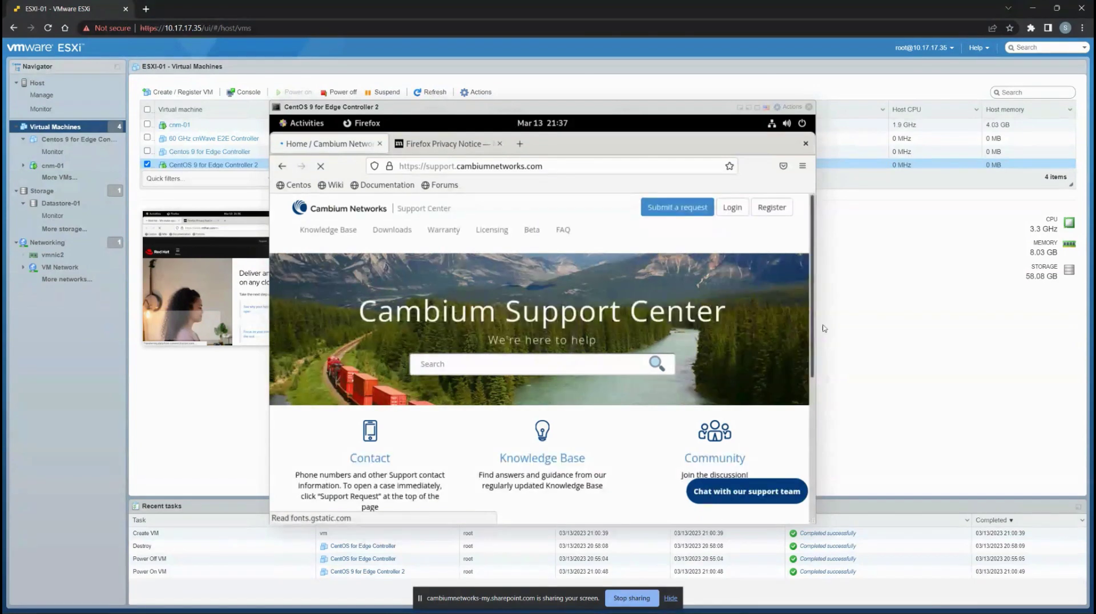
Go to the support center's Downloads and open the cnMaestro files listed under Management Tools.
scroll(457, 423, "down", 3)
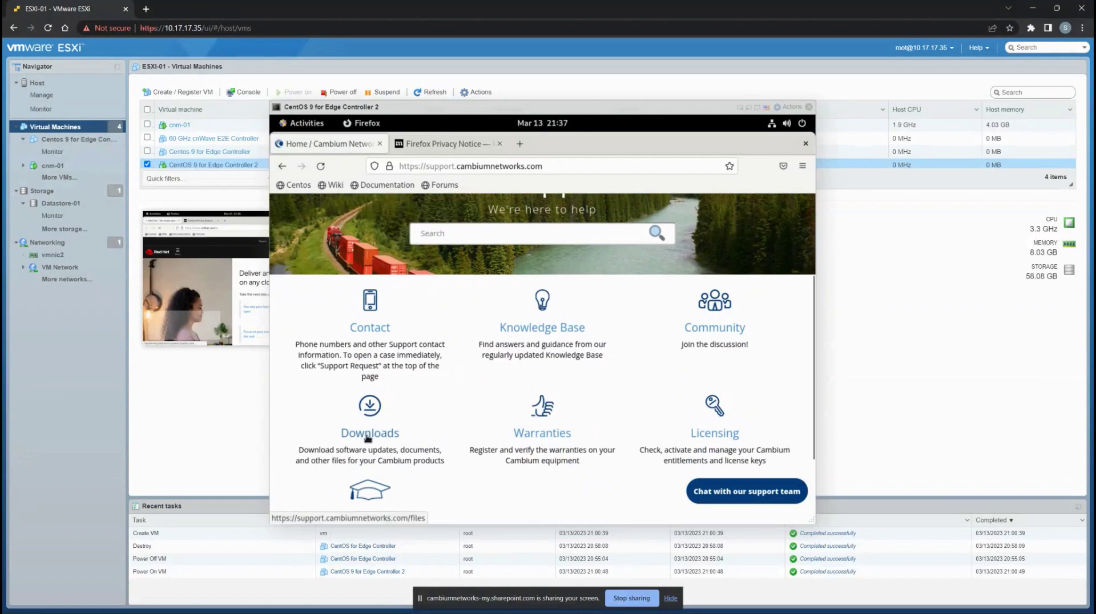
left_click(368, 435)
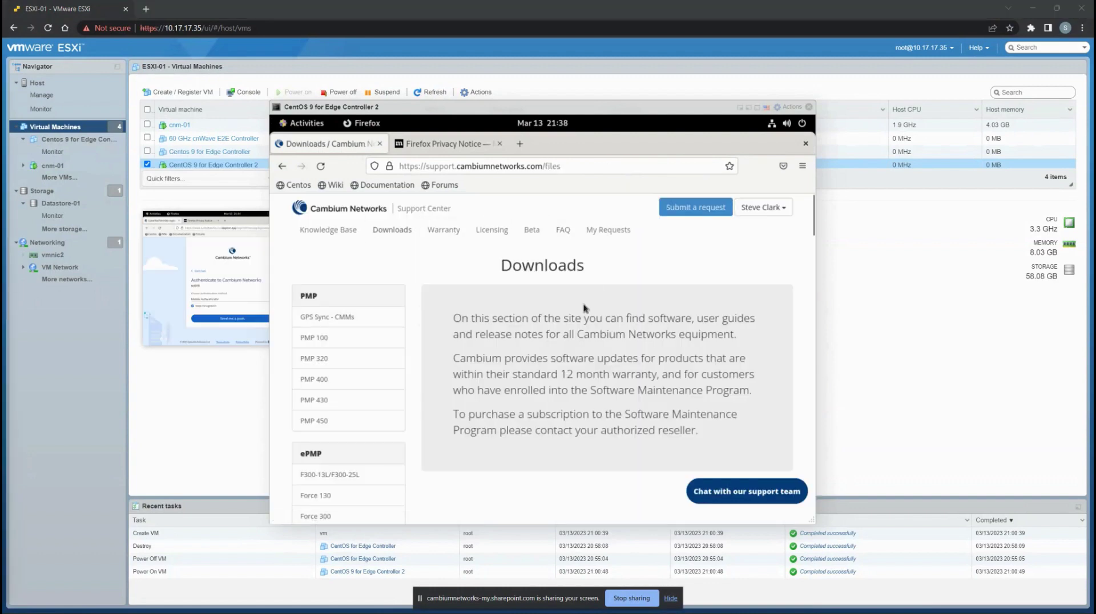
scroll(434, 290, "down", 10)
scroll(432, 290, "down", 3)
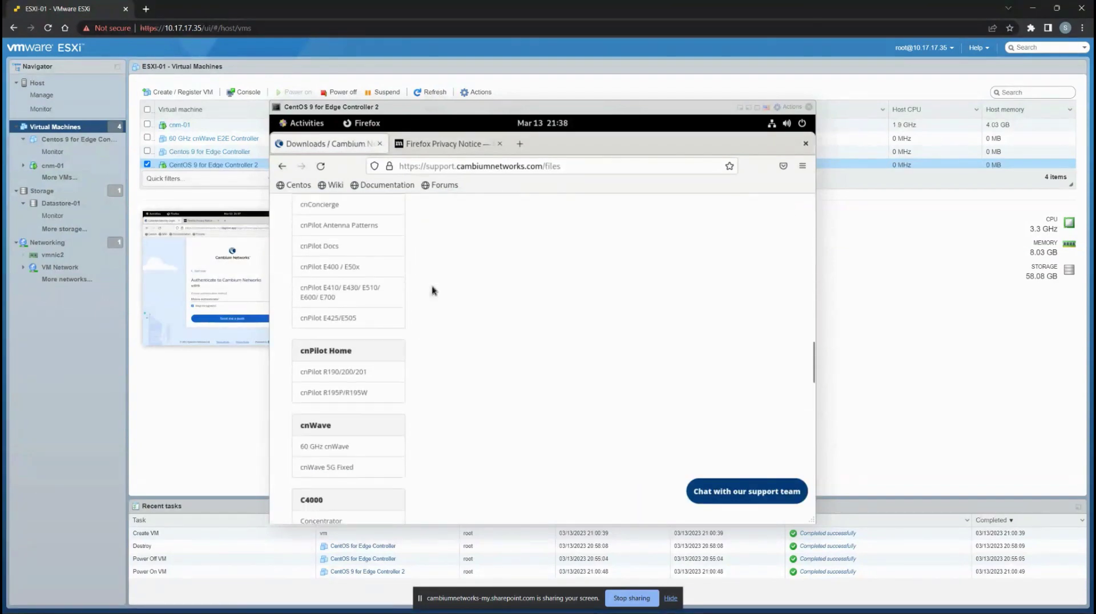
scroll(422, 289, "down", 8)
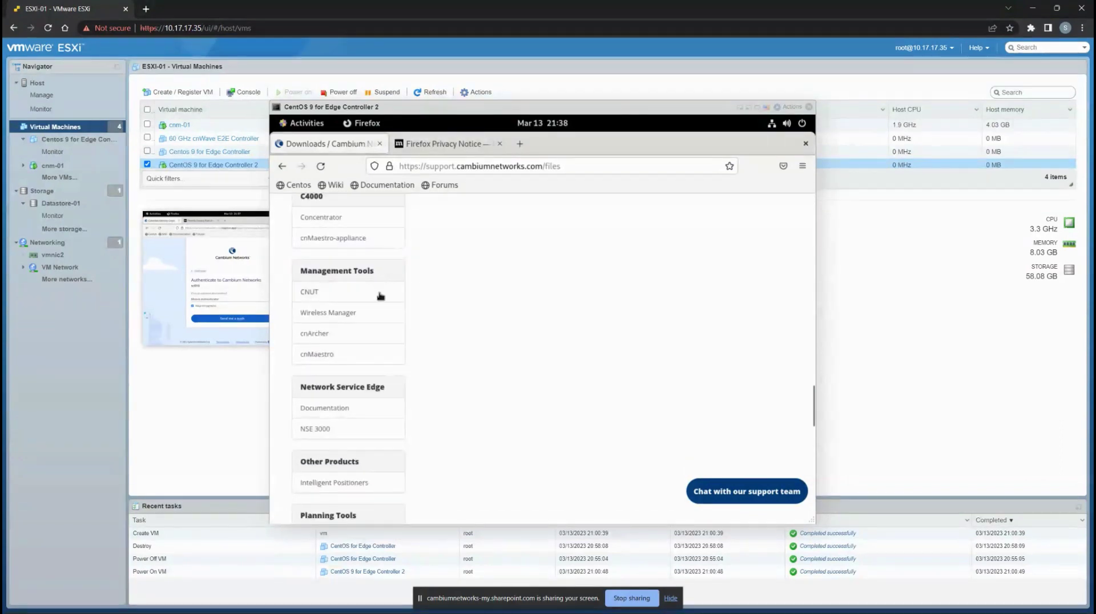
left_click(318, 356)
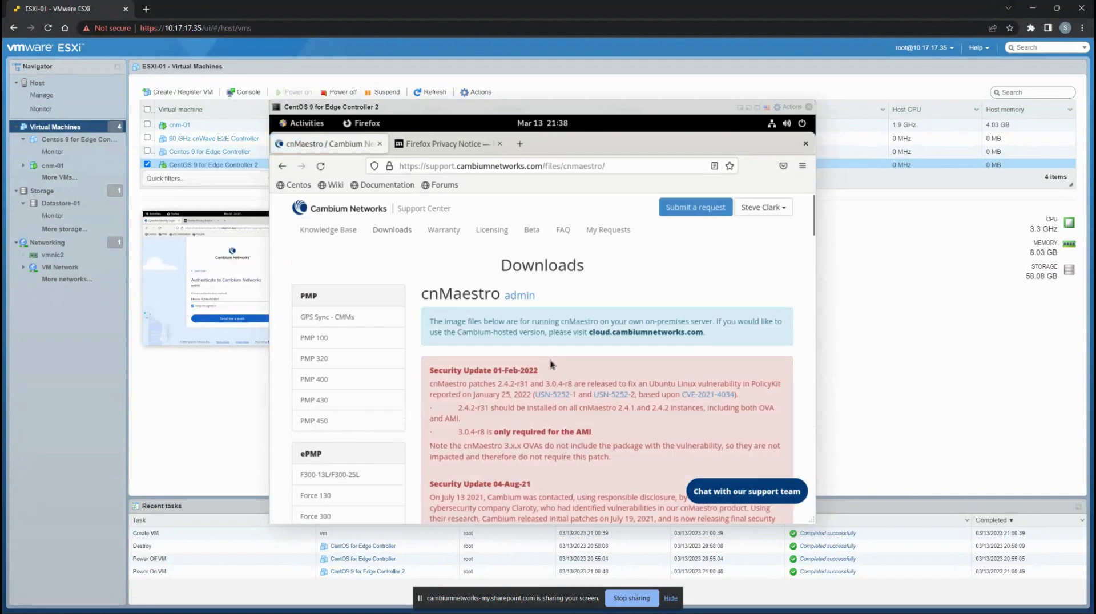
Open Edge Controller User Guide v1.1.pdf from the Edge Controller downloads and go to its Contents page.
scroll(552, 363, "down", 10)
scroll(551, 363, "down", 3)
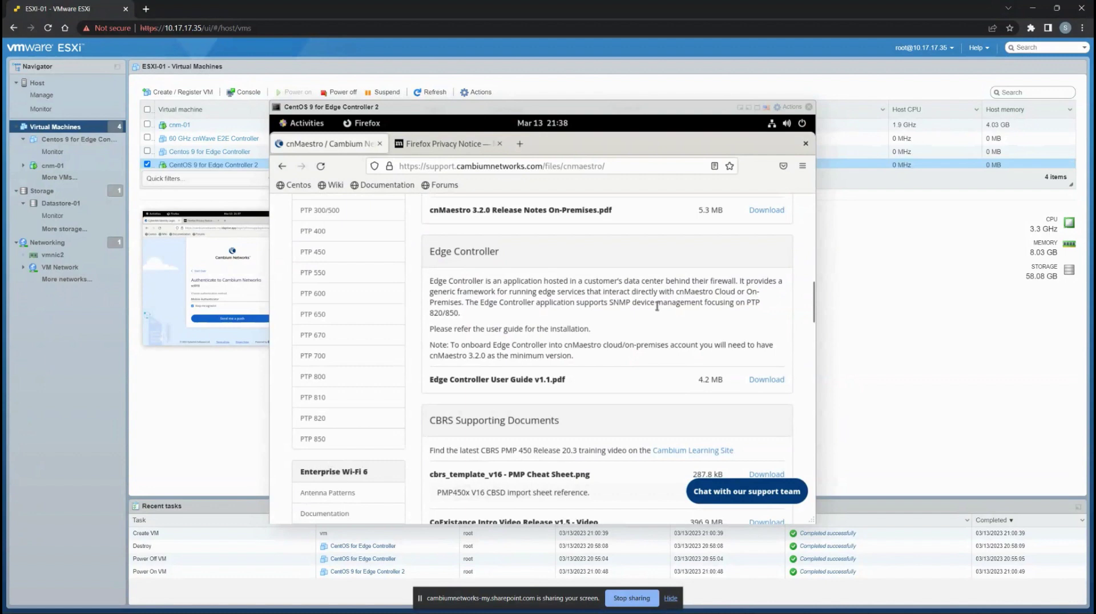
left_click(765, 380)
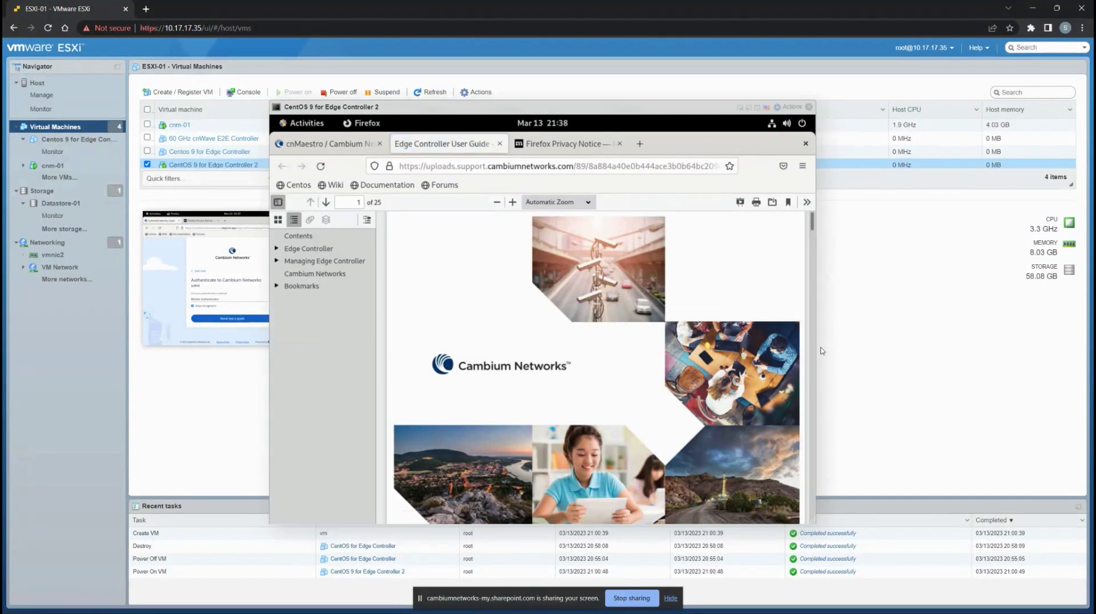
left_click_drag(812, 340, 813, 217)
scroll(656, 369, "down", 10)
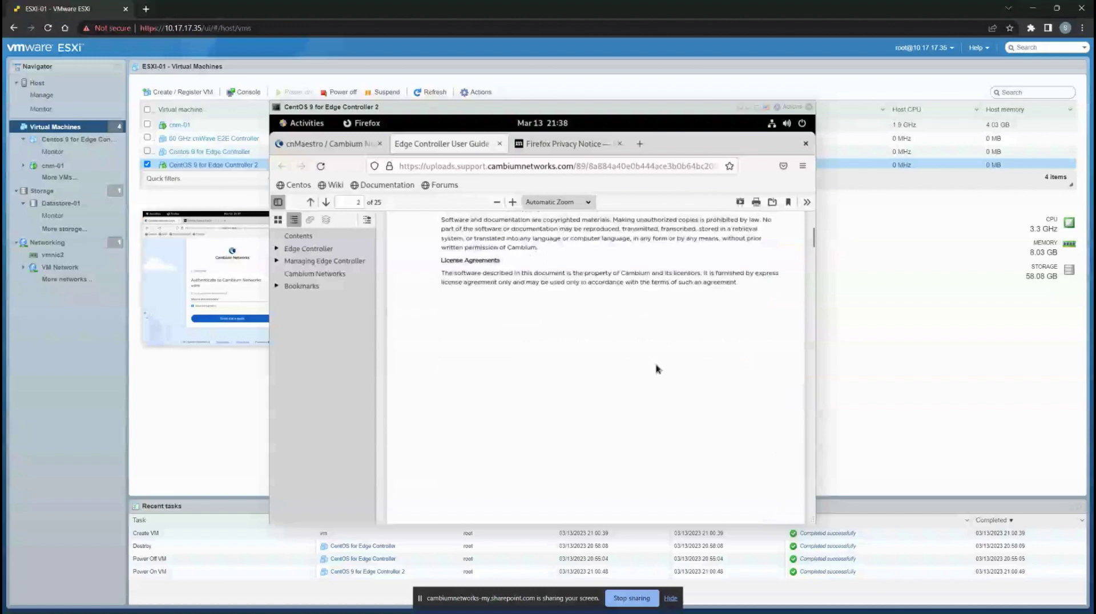
scroll(609, 355, "up", 2)
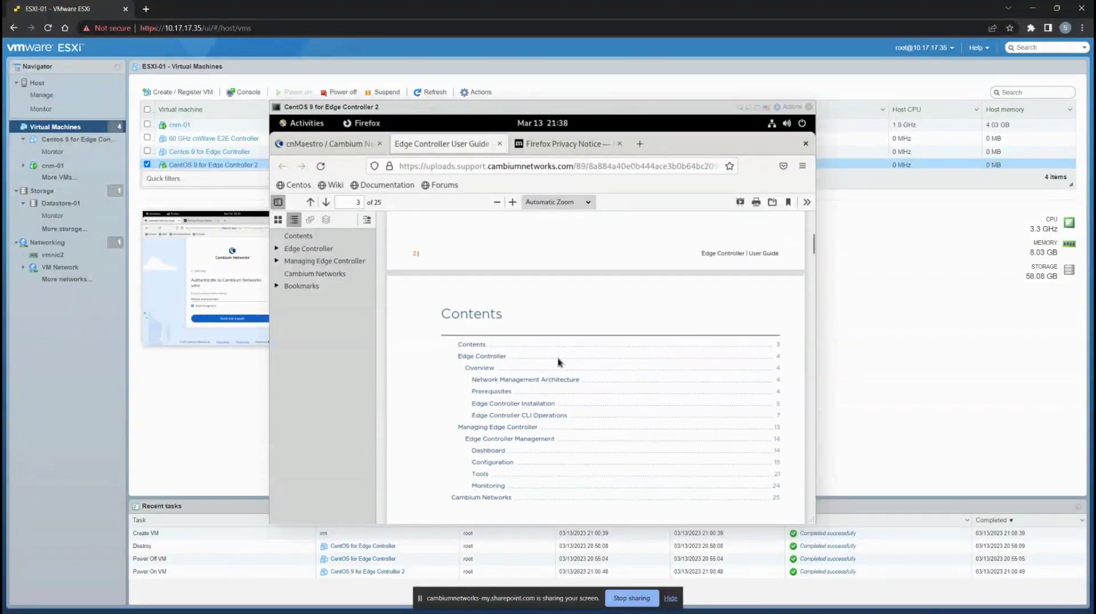
Go to the guide's Edge Controller Installation section and copy the curl command that deploys the Edge Controller services.
left_click(507, 404)
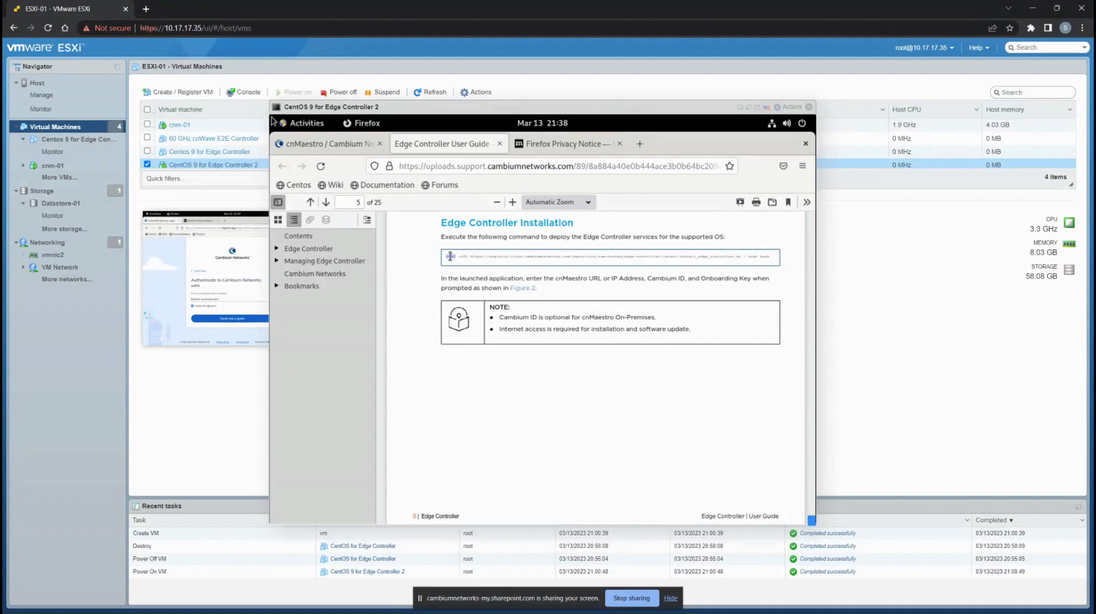
left_click_drag(450, 256, 763, 256)
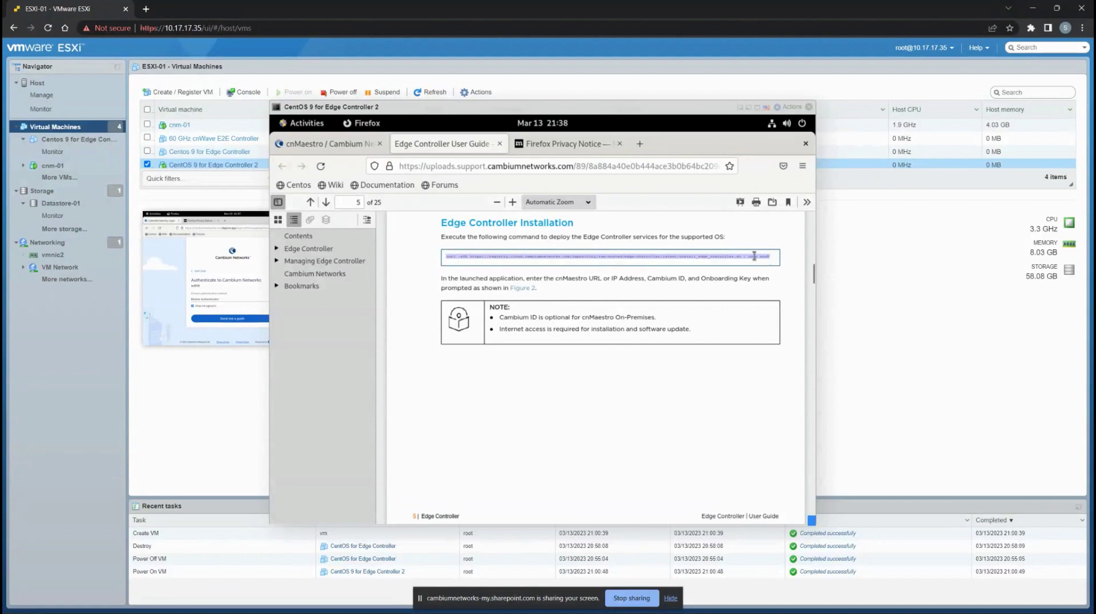
right_click(754, 256)
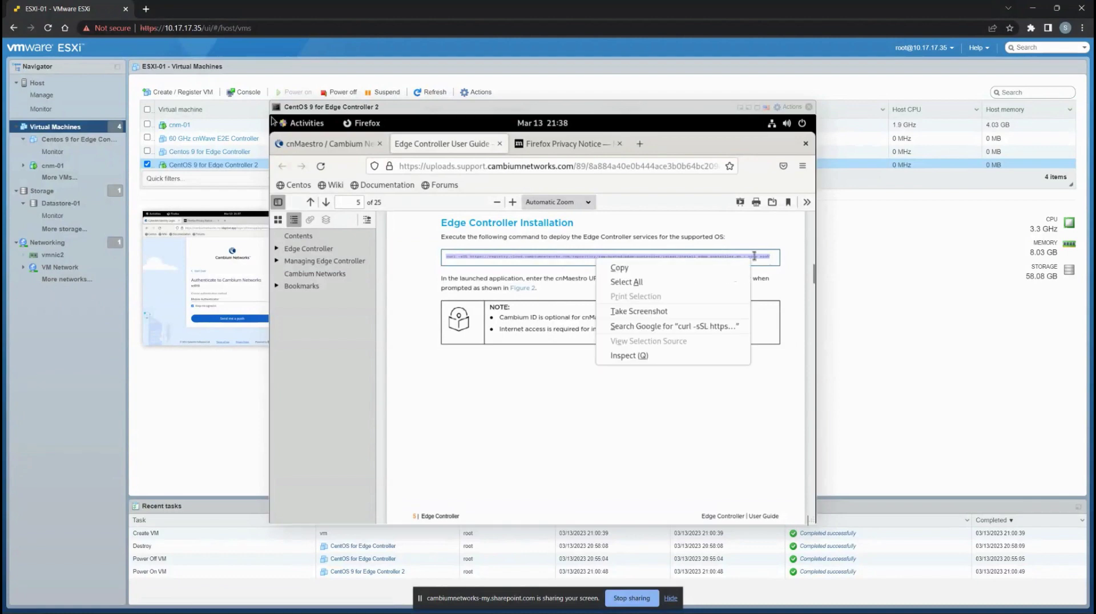
left_click(687, 269)
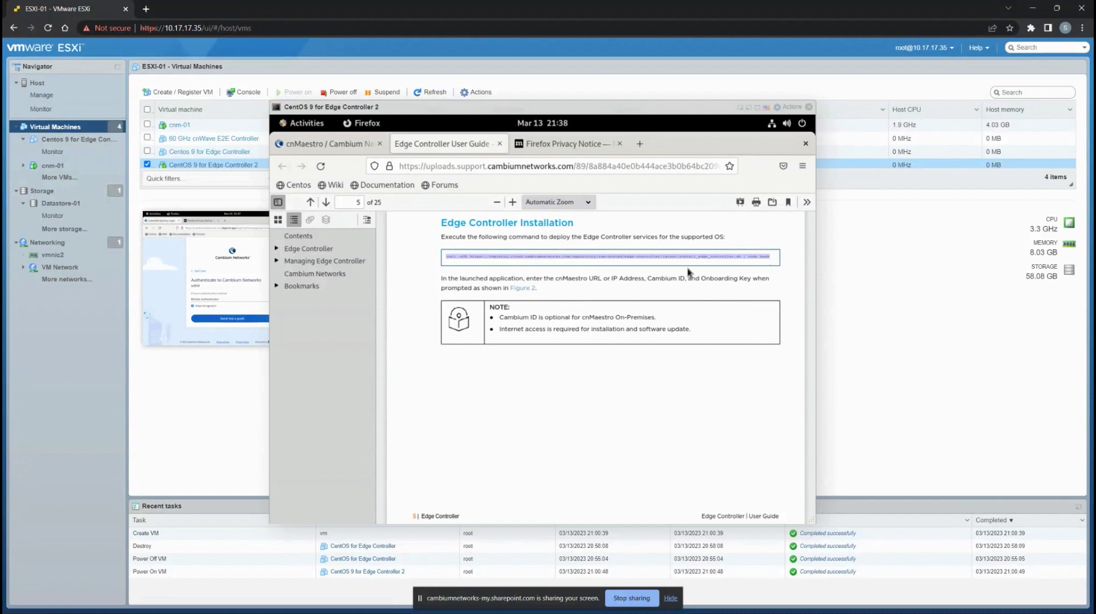
Close the Firefox Privacy Notice and cnMaestro tabs in the virtual machine and move the user guide window aside.
left_click(620, 144)
left_click(380, 144)
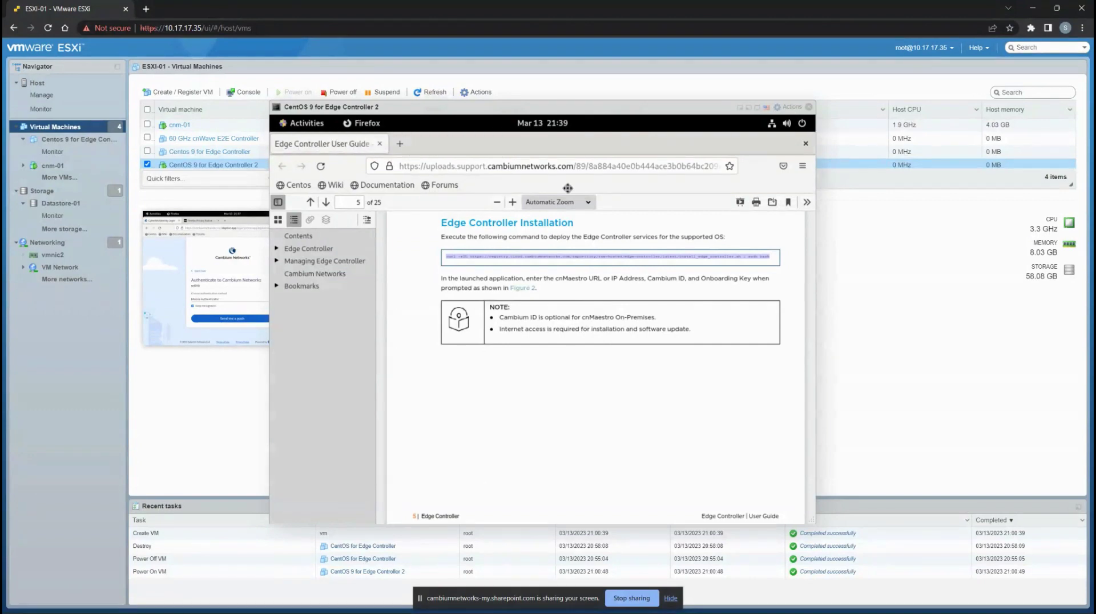
left_click_drag(567, 188, 733, 247)
Run the copied Edge Controller install command in a CentOS terminal and authorize it with the sudo password.
left_click(299, 123)
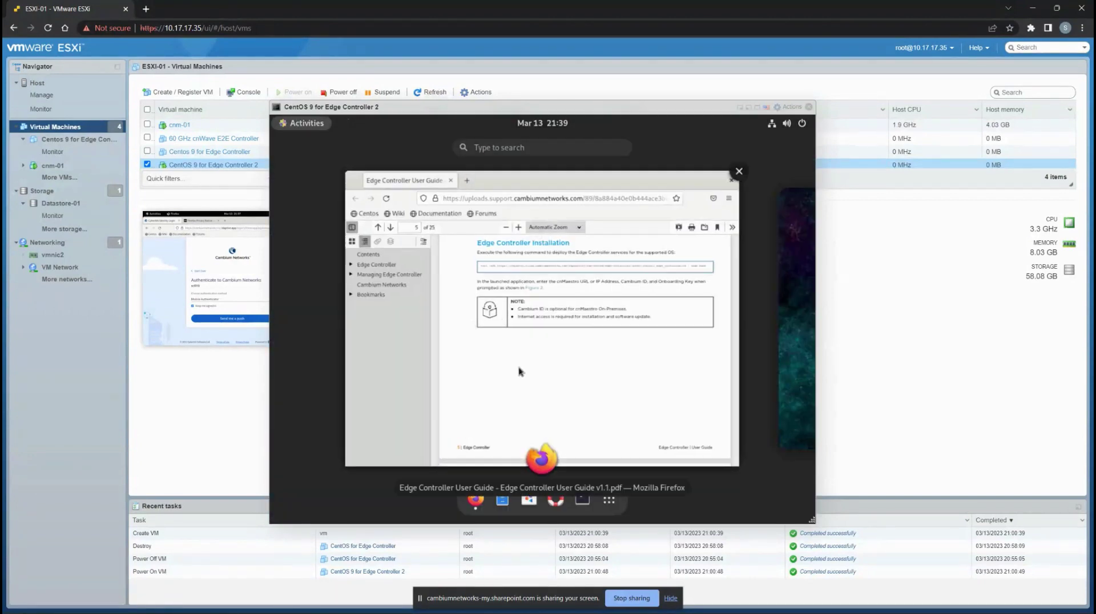
left_click(579, 500)
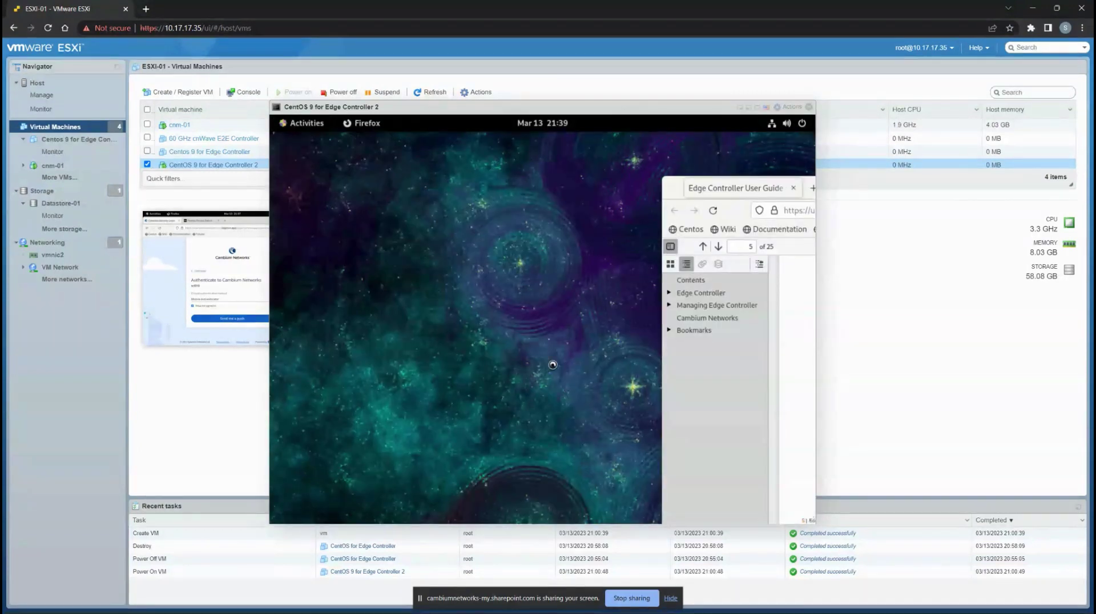
right_click(403, 166)
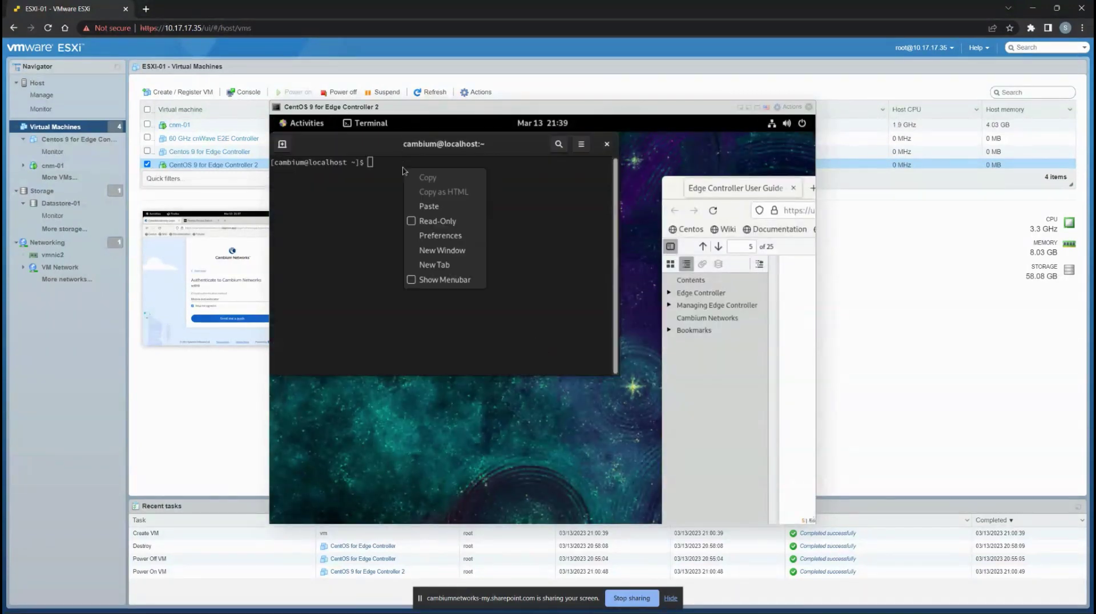
left_click(429, 206)
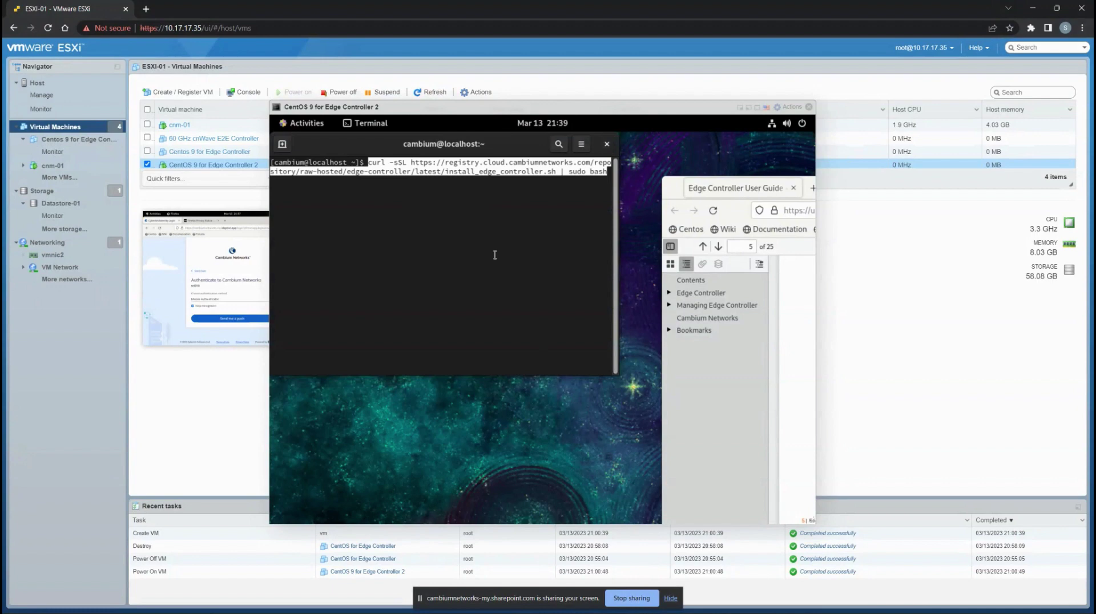
key("Return")
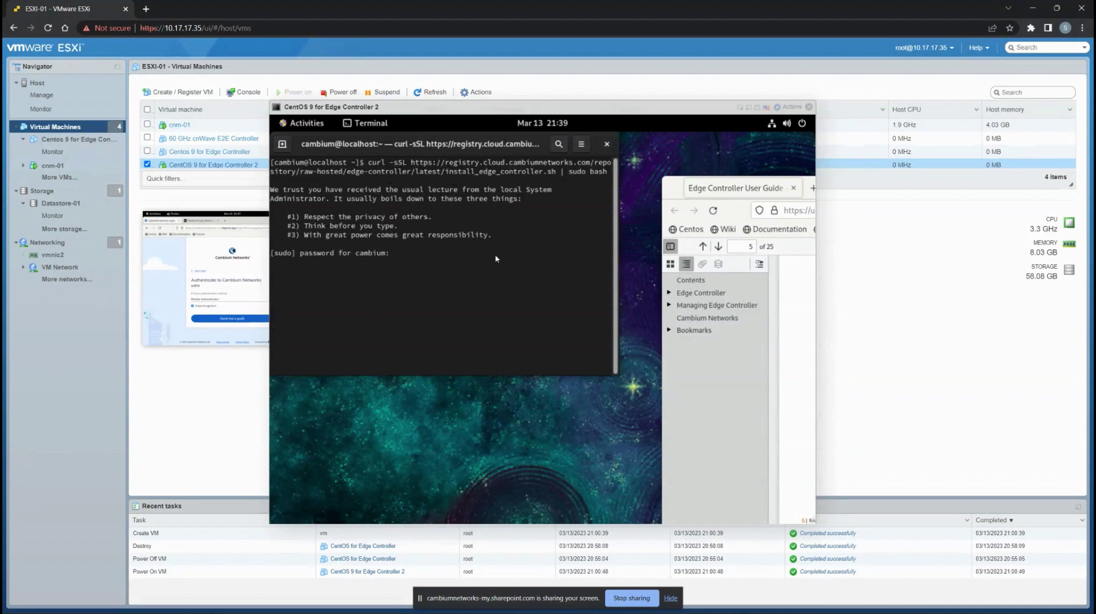
left_click_drag(504, 150, 607, 225)
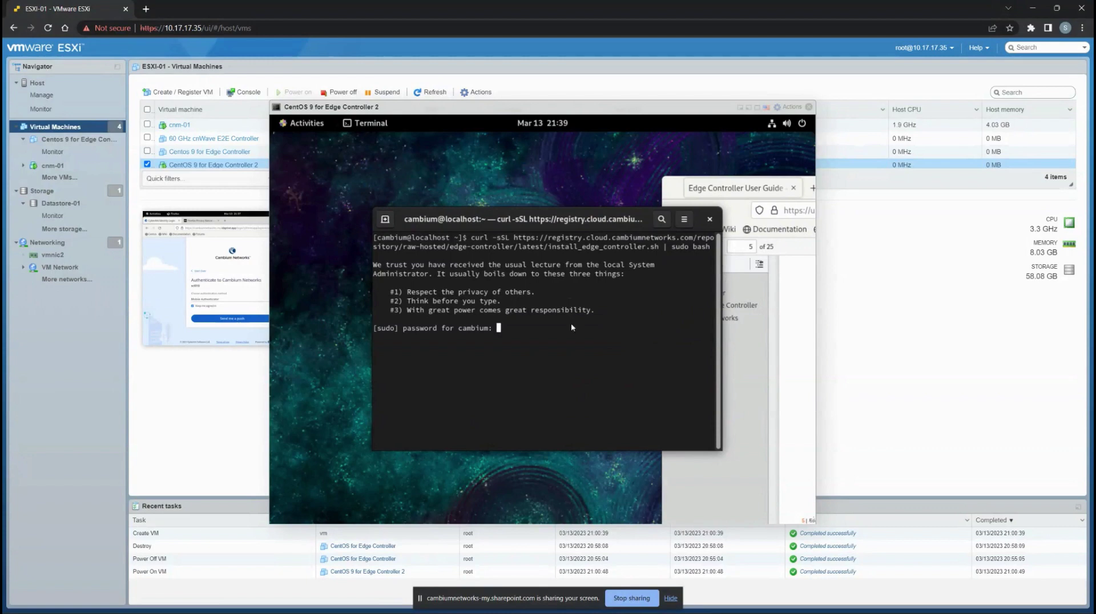
key("Return")
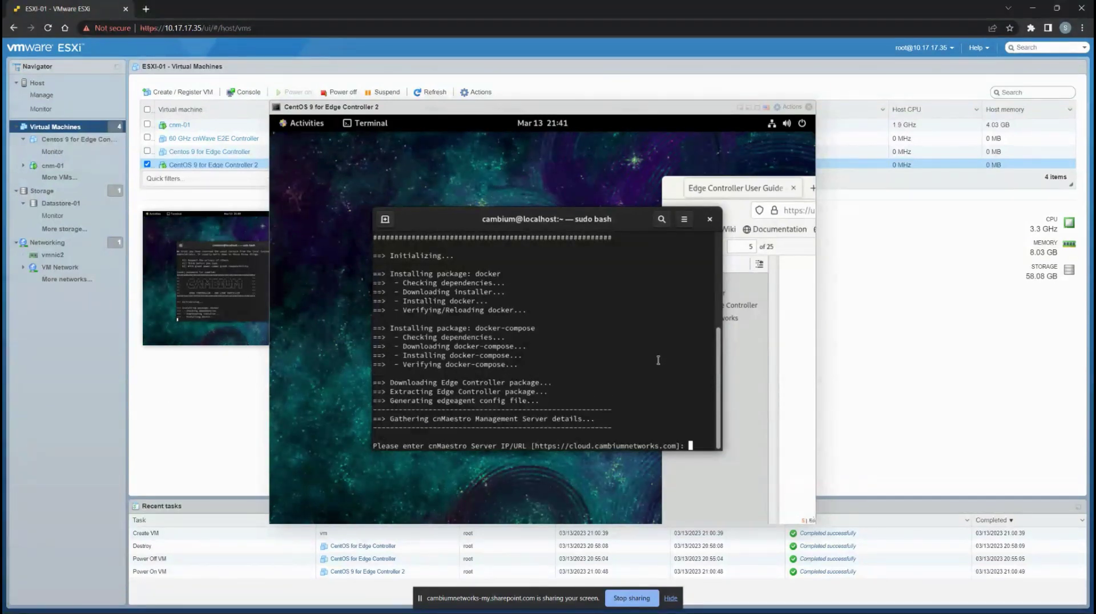
Give the installer the cnMaestro server IP 10.17.17.36 and the onboarding key, and confirm the server details with y.
type("10.17.17.")
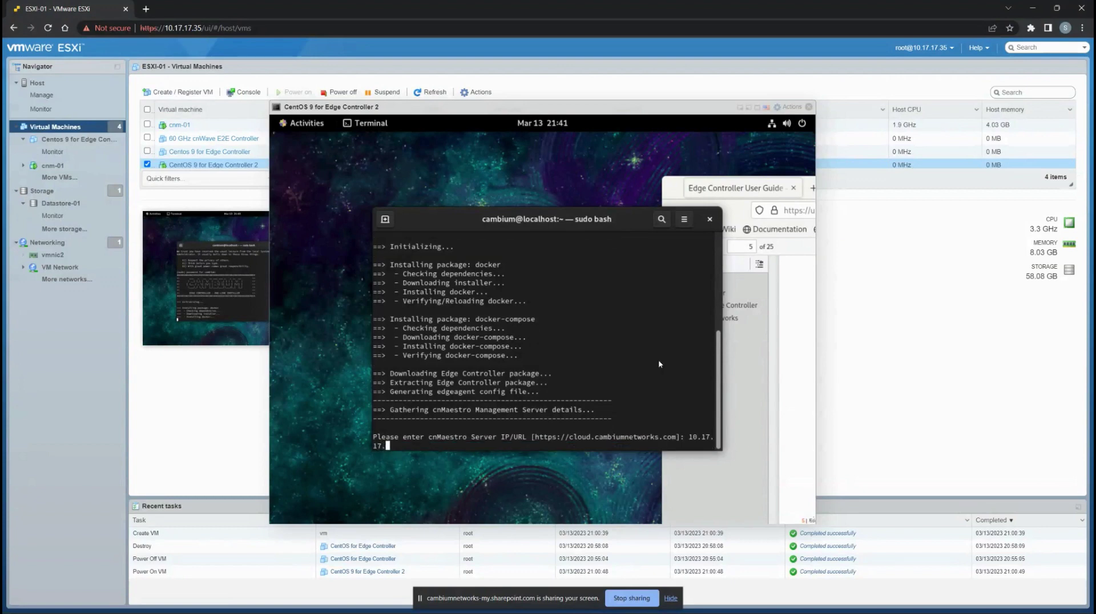
type("36")
key("Return")
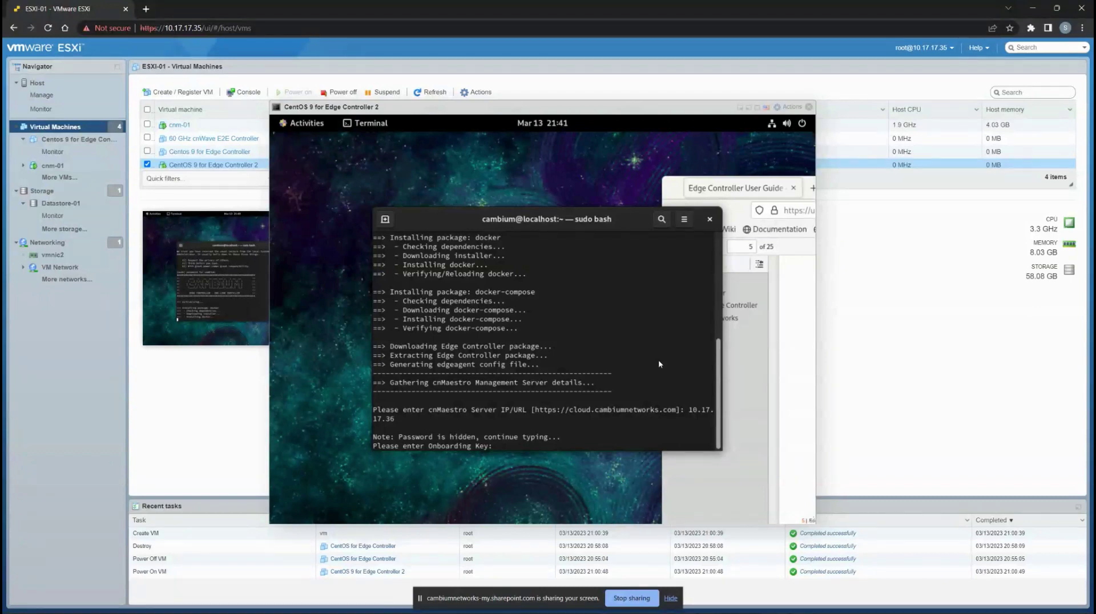
key("Return")
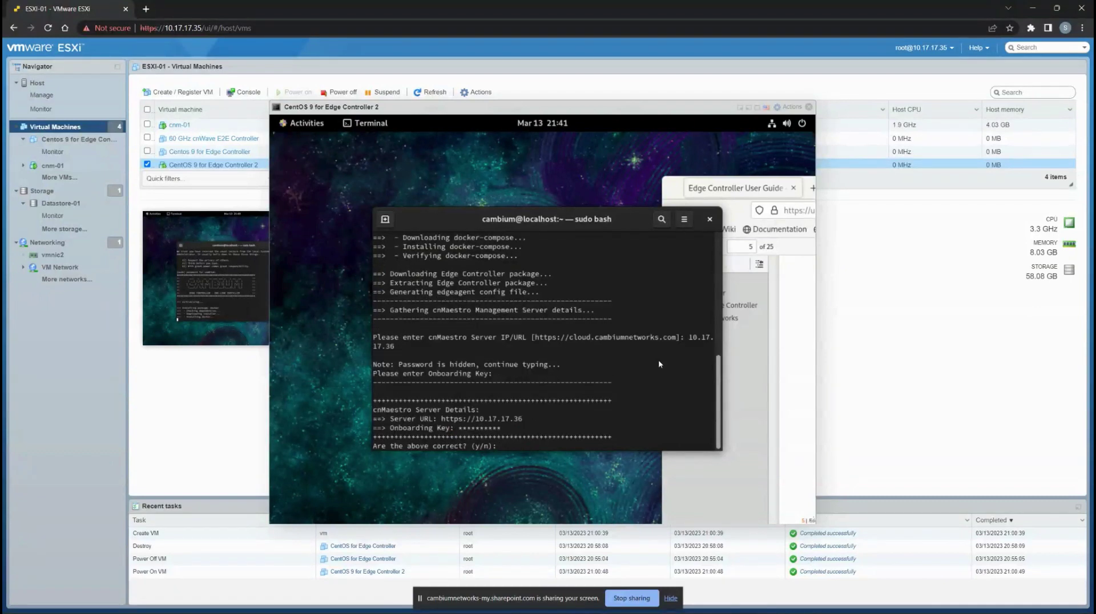
type("y")
key("Return")
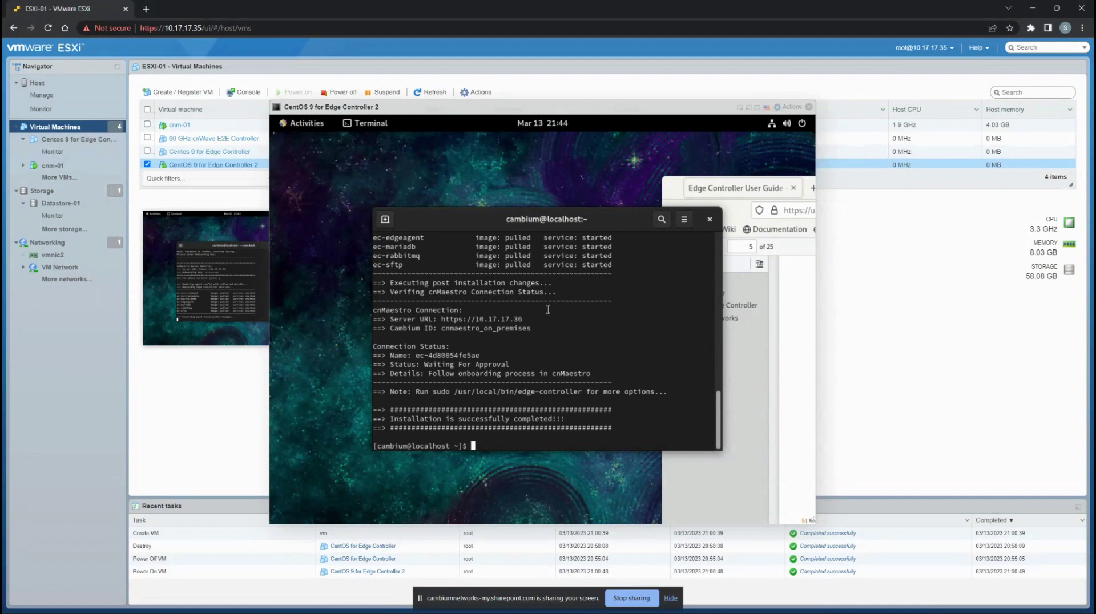
key("Return")
key("Return")
key("Return")
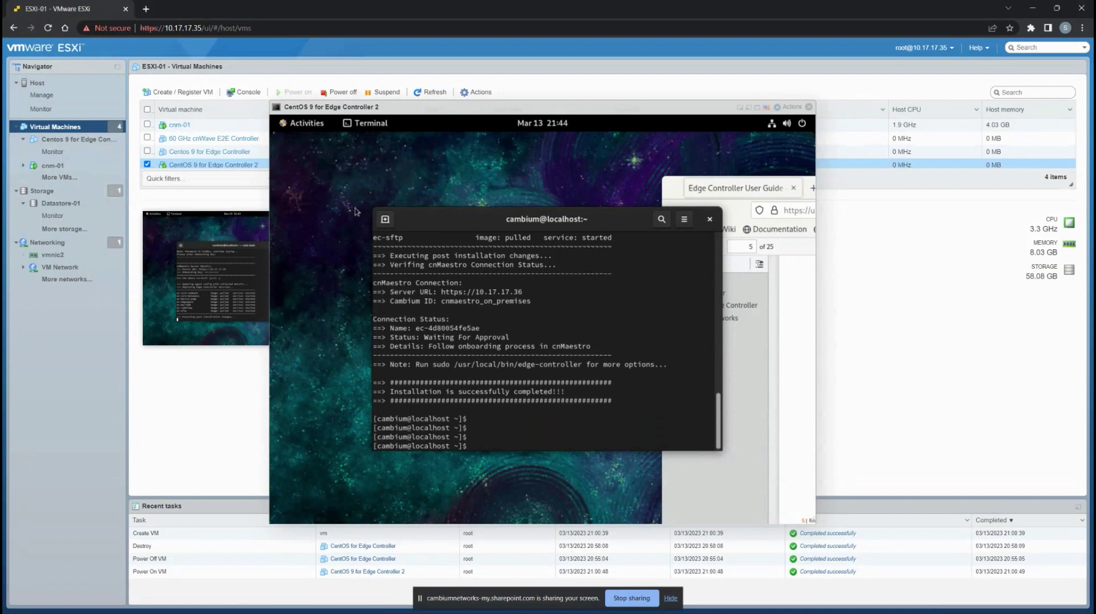
Open the cnMaestro server at 10.17.17.36 in a new tab of the host's Chrome browser.
left_click(147, 9)
left_click(199, 29)
type("10")
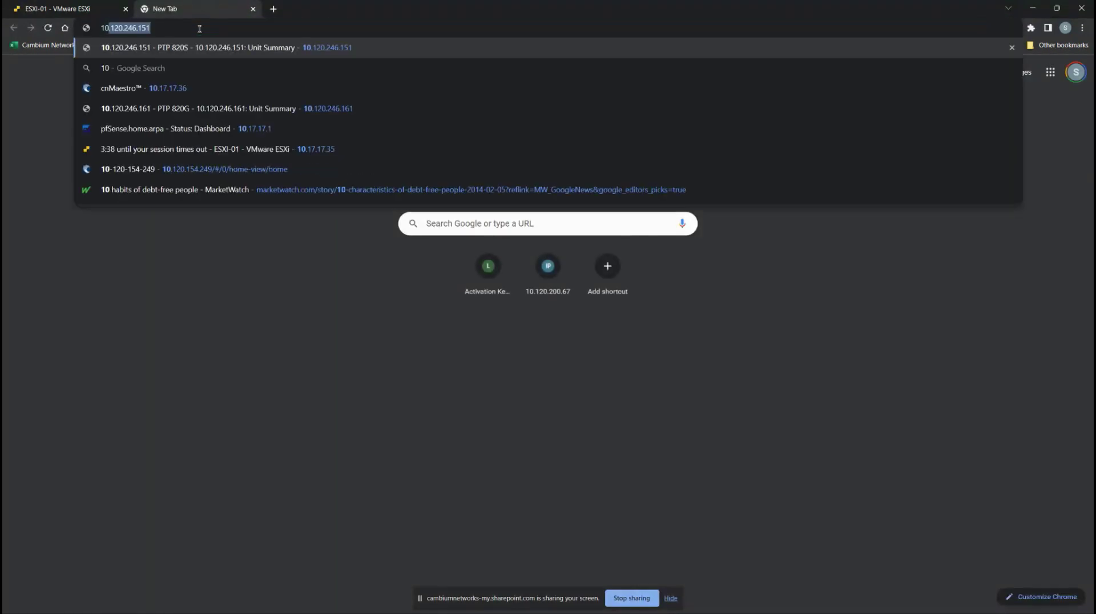
type(".17.17.36")
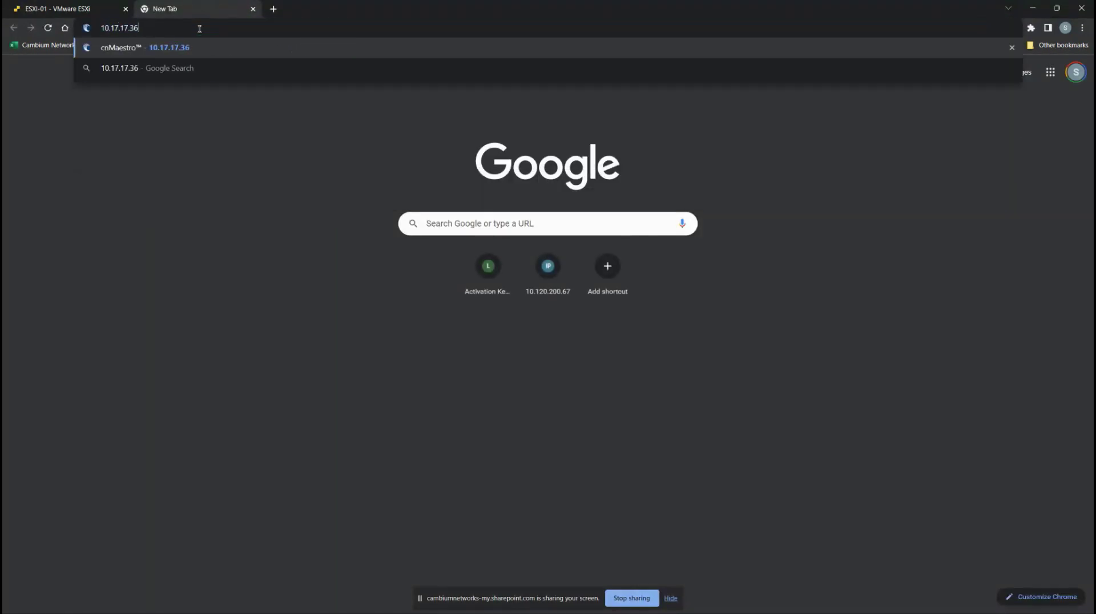
key("Return")
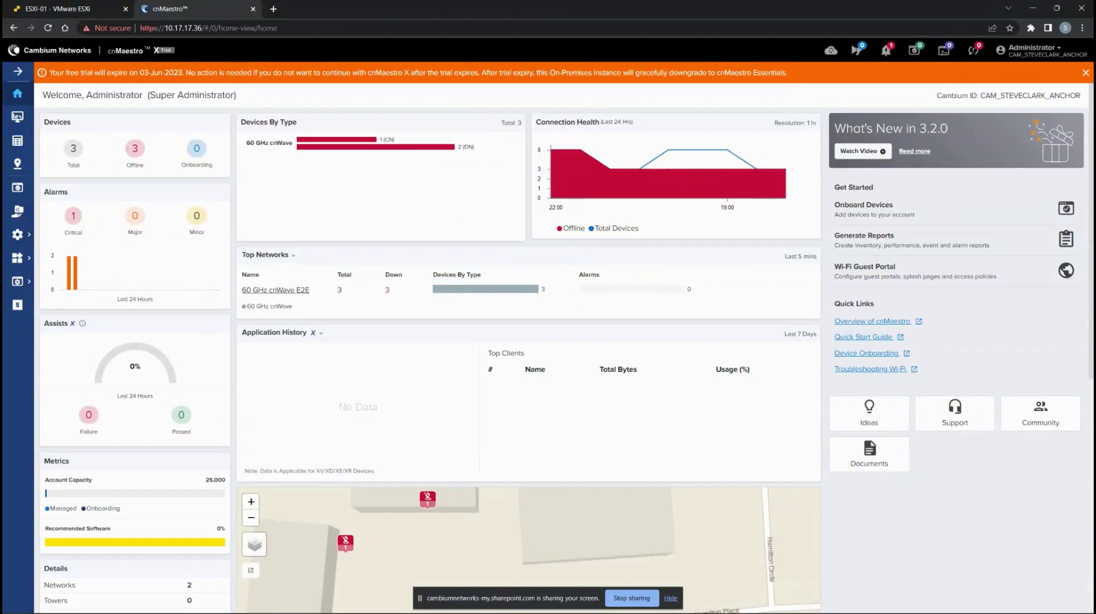
Add a network named PTP 8xx under System in cnMaestro and open its dashboard.
left_click(16, 117)
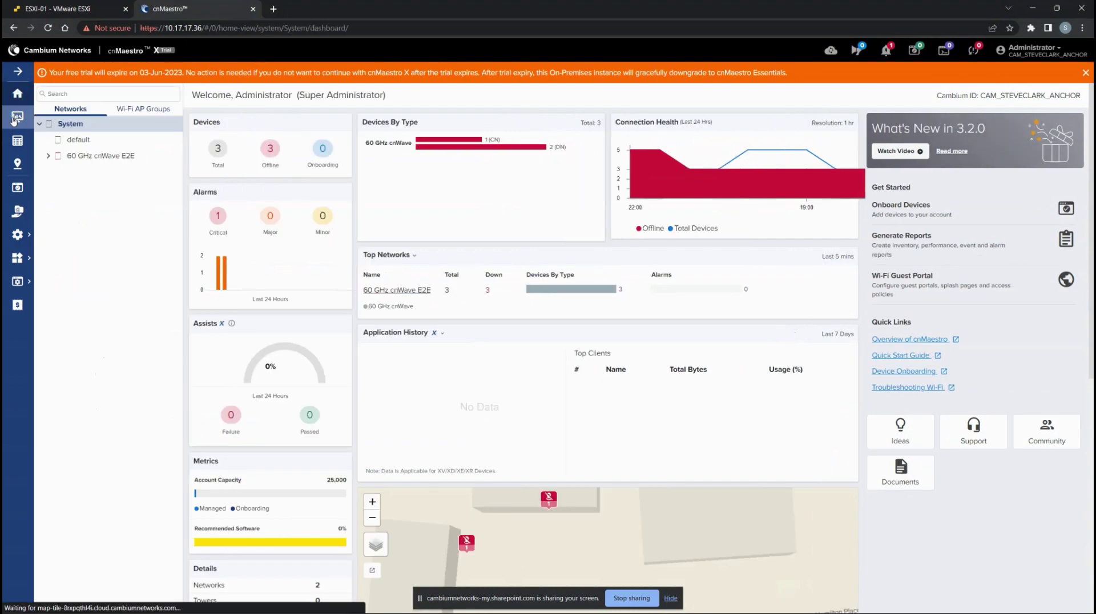
left_click(175, 125)
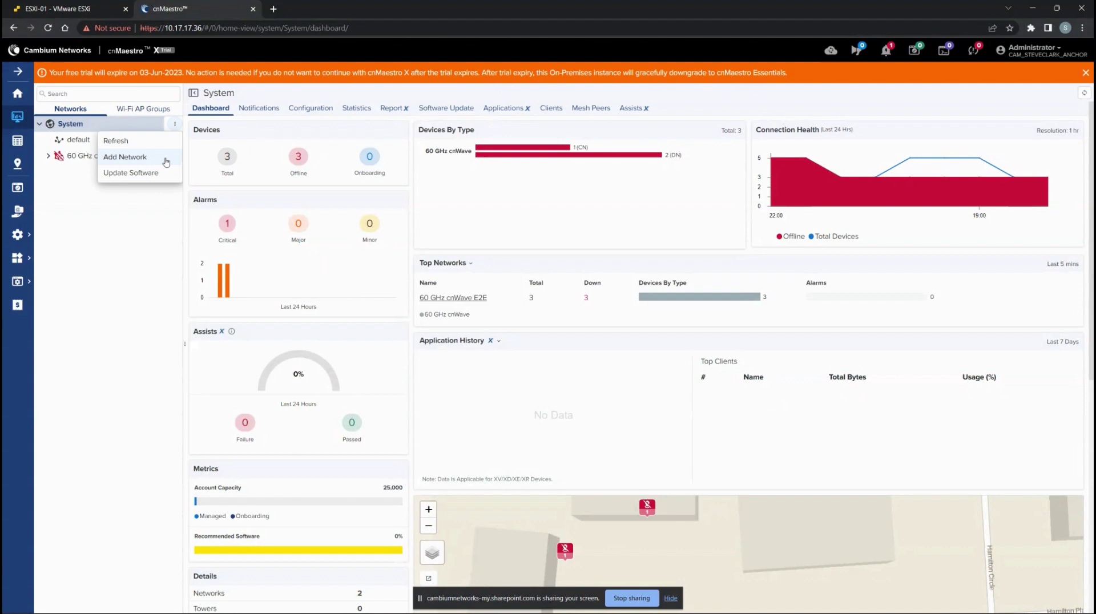
left_click(125, 157)
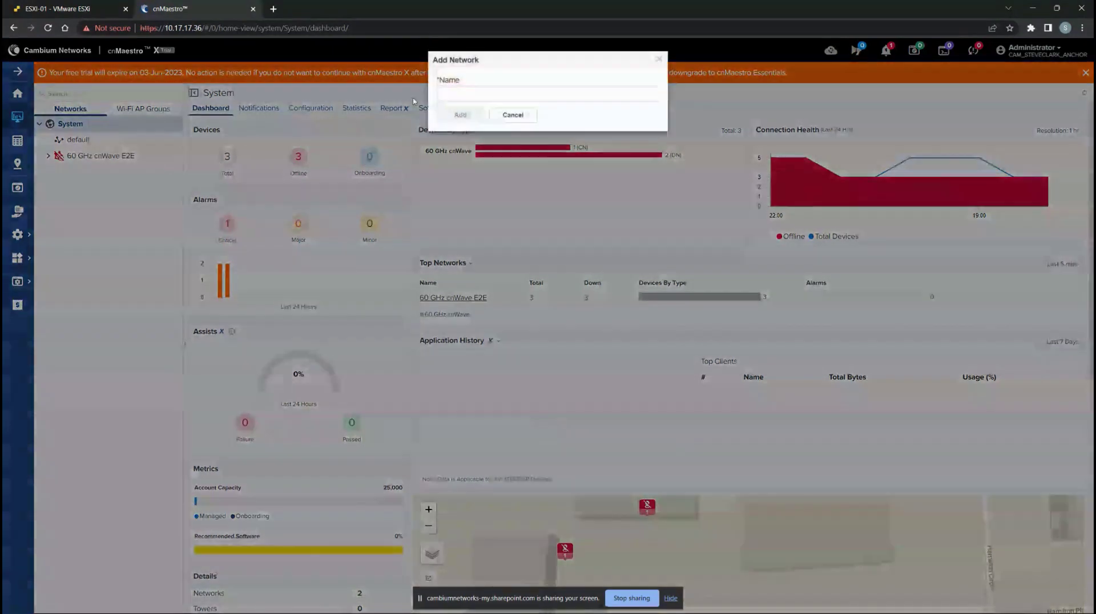
left_click(461, 94)
type("PTP")
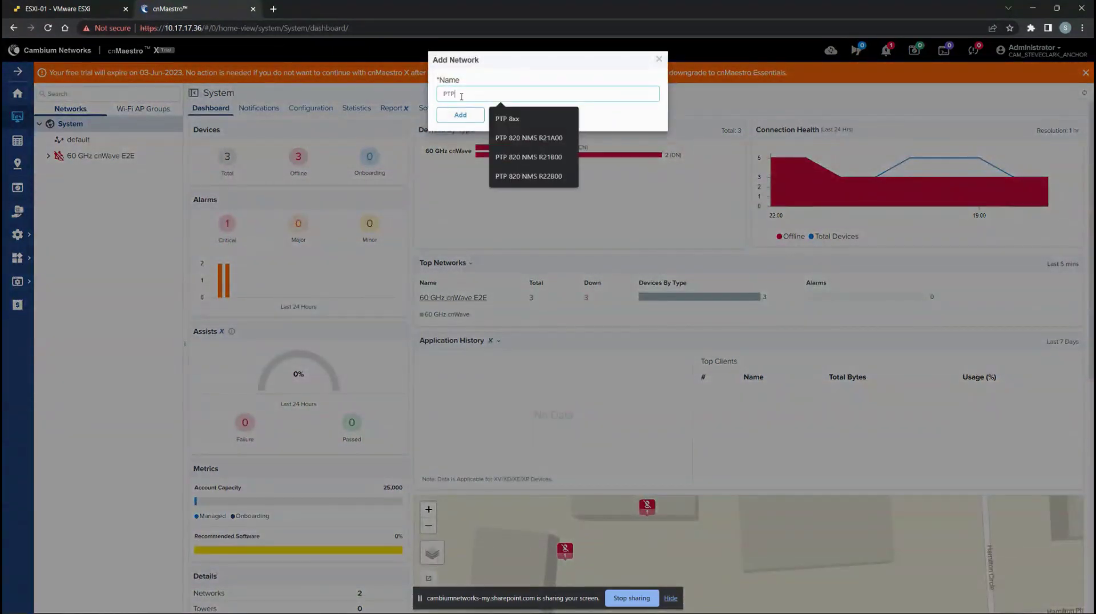
type(" 8xx")
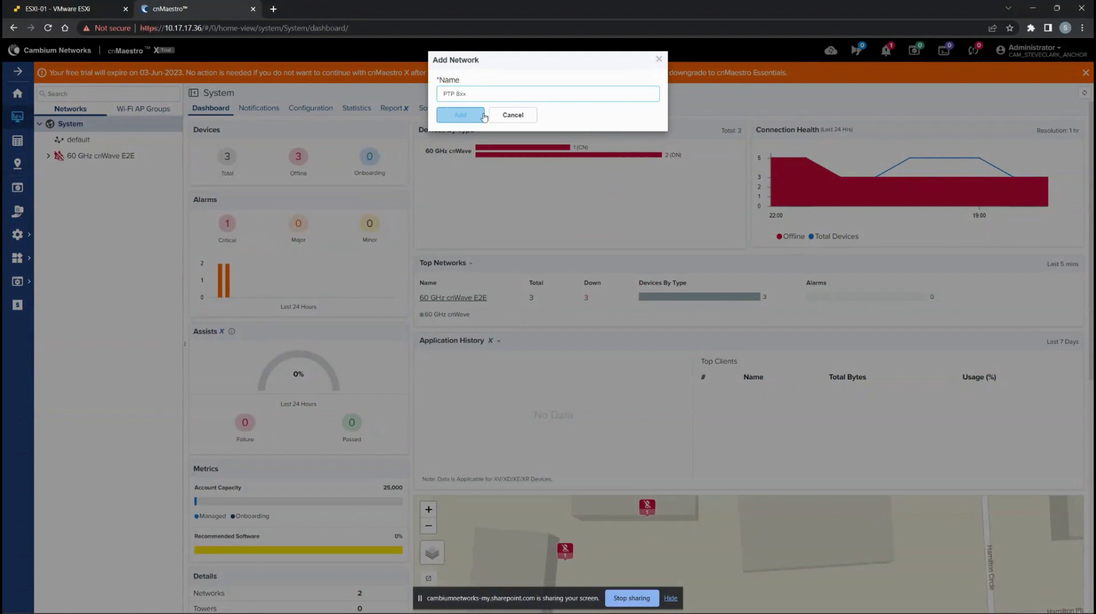
left_click(478, 117)
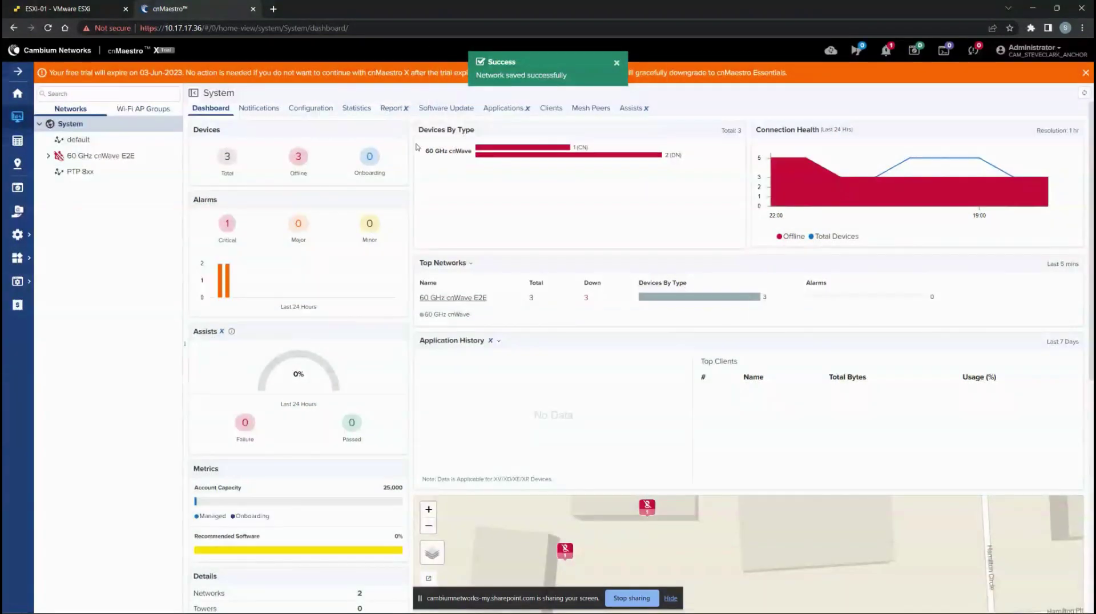
left_click(71, 172)
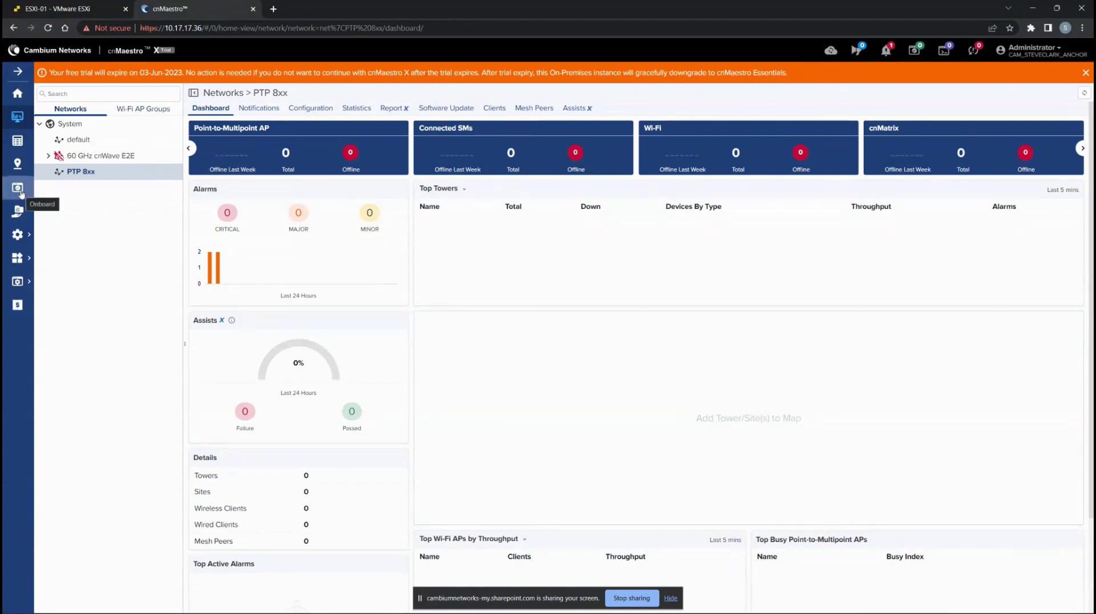
Approve the Edge Controller waiting in cnMaestro's onboarding queue, keeping its default name.
left_click(20, 192)
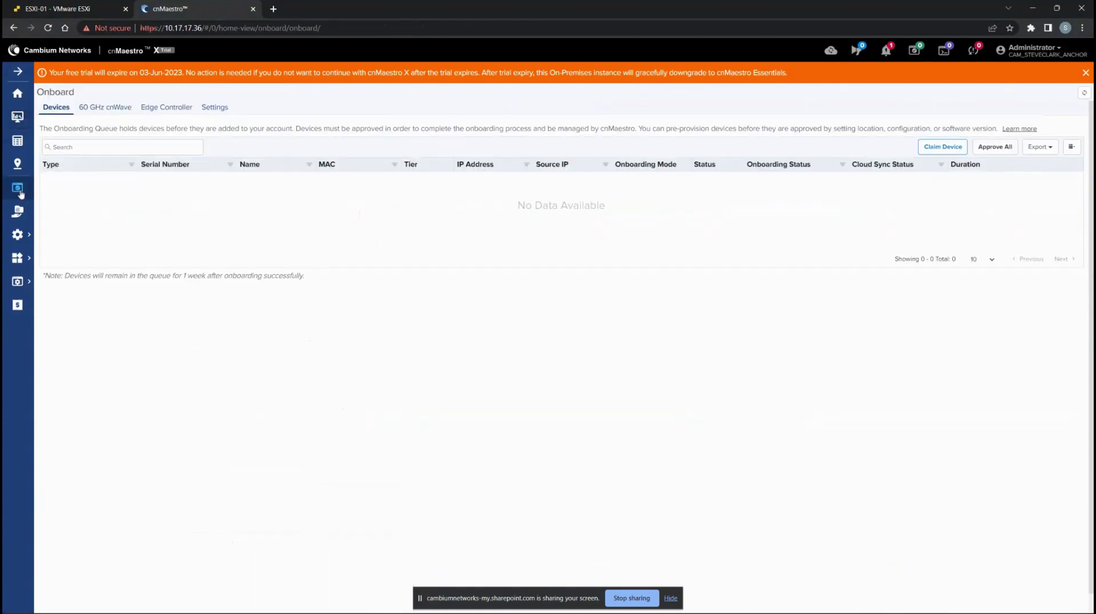
left_click(172, 109)
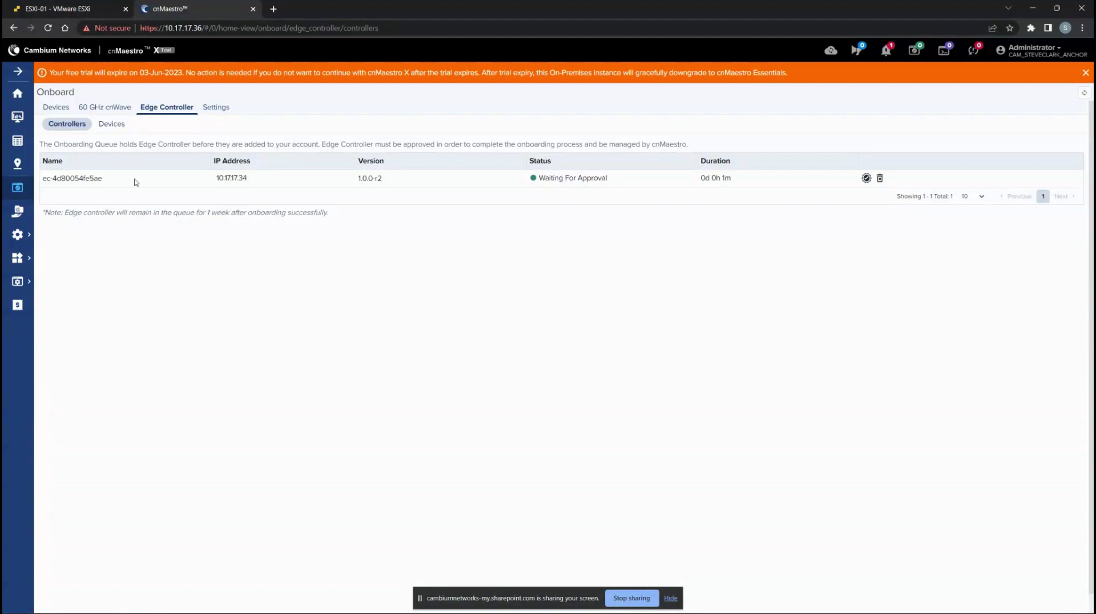
left_click(865, 178)
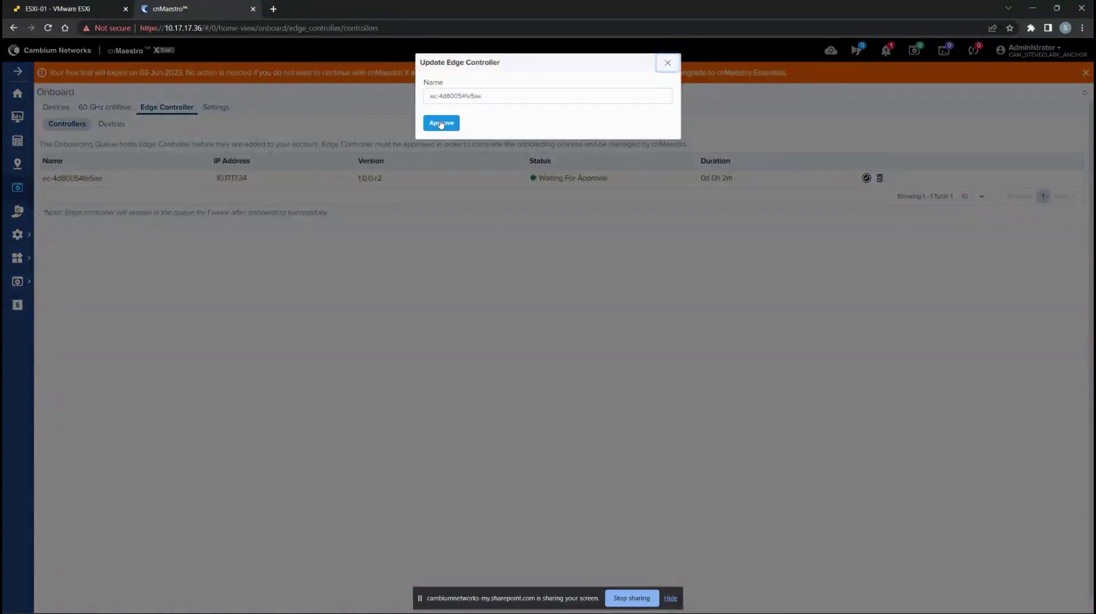
left_click(440, 123)
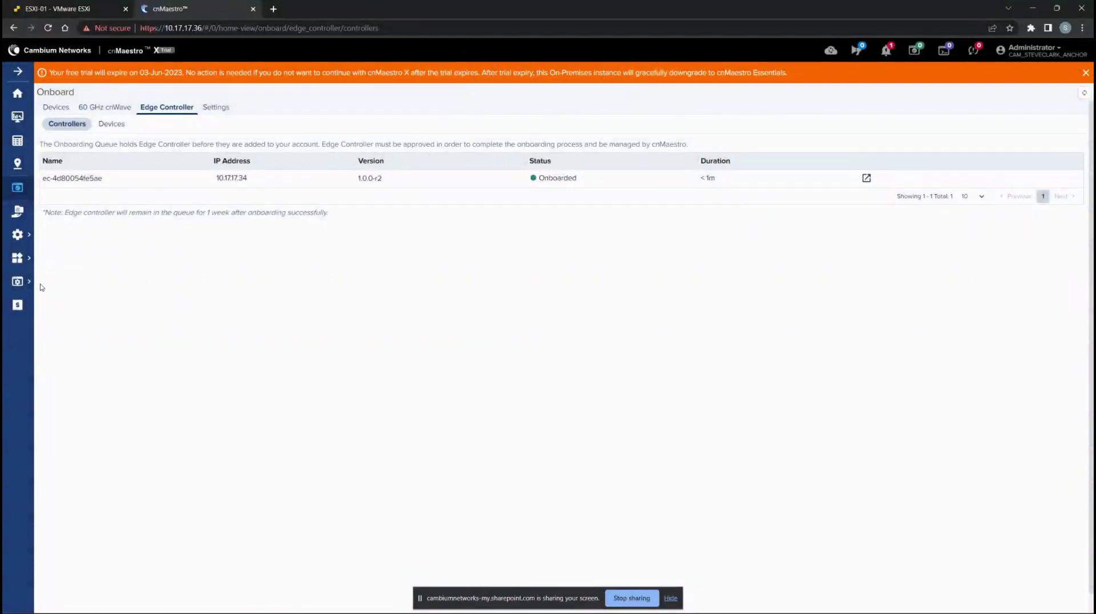
Open the onboarded Edge Controller under Network Services and go to its SNMP configuration.
mouse_move(23, 264)
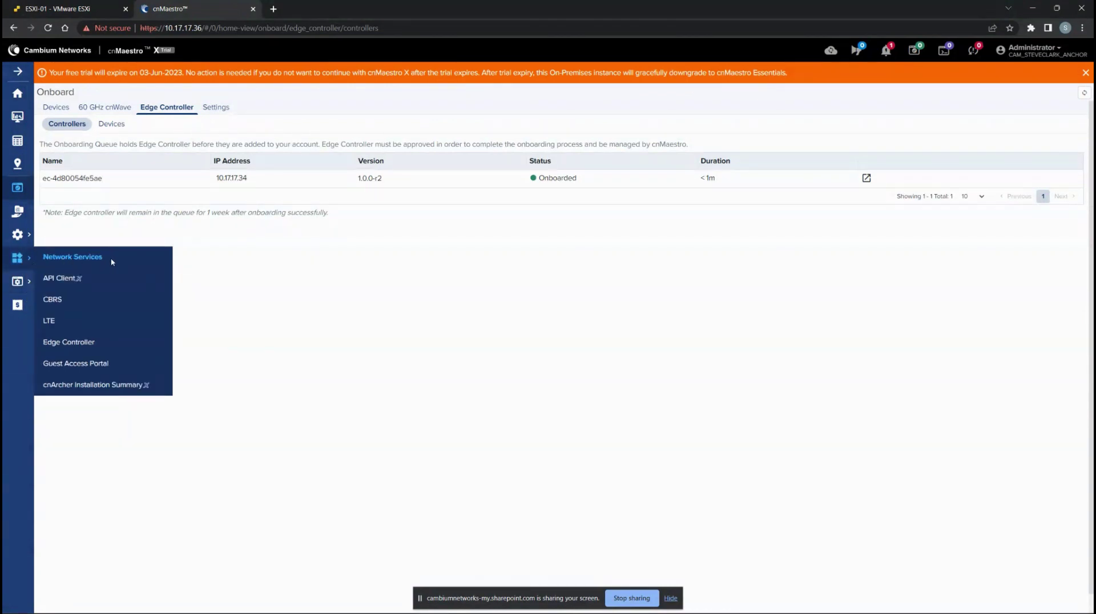
left_click(105, 348)
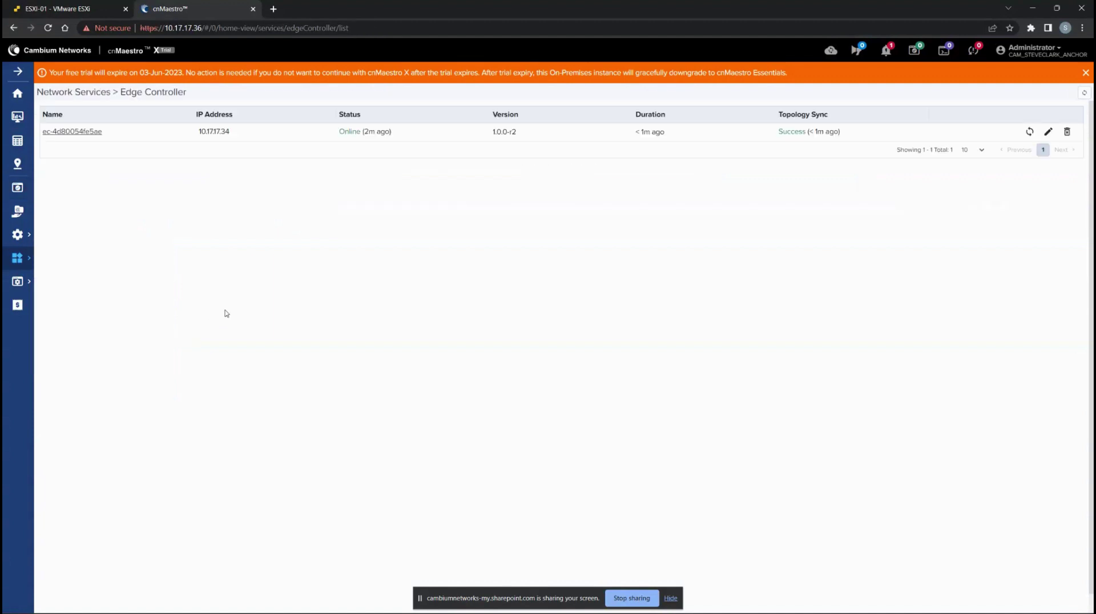
left_click(84, 132)
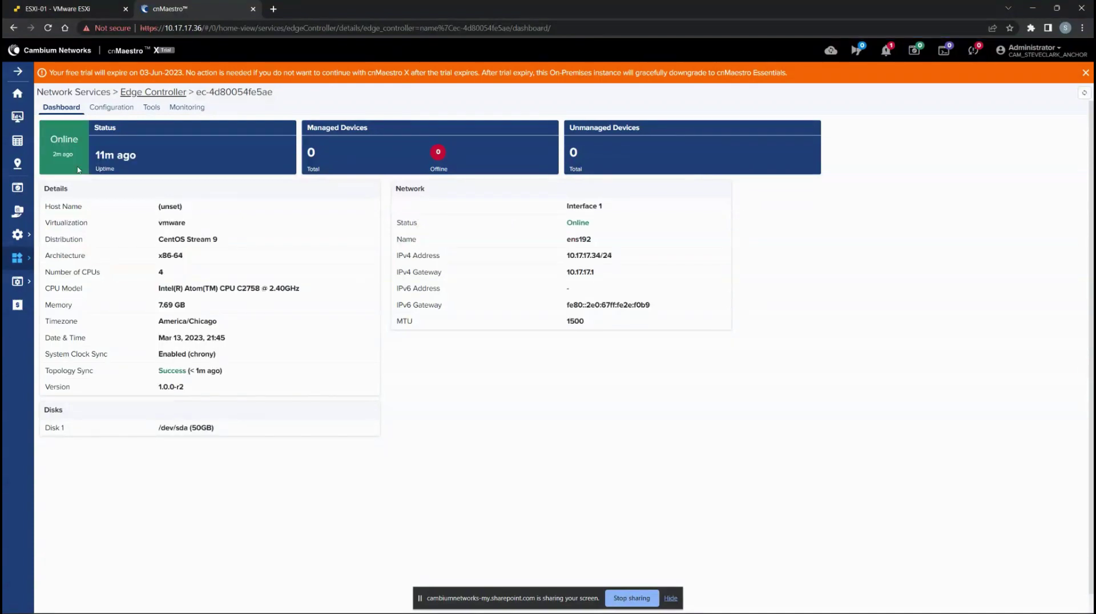
left_click(113, 112)
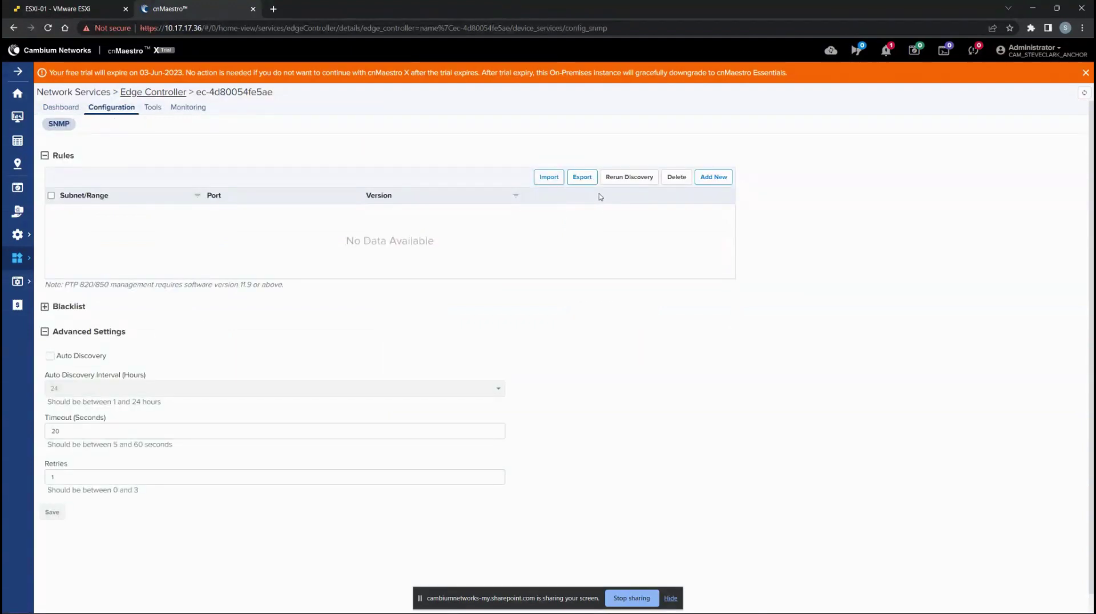
Add an SNMP v2c discovery rule for subnet 10.17.17.1/24 with the default port and community, and save the configuration.
left_click(717, 178)
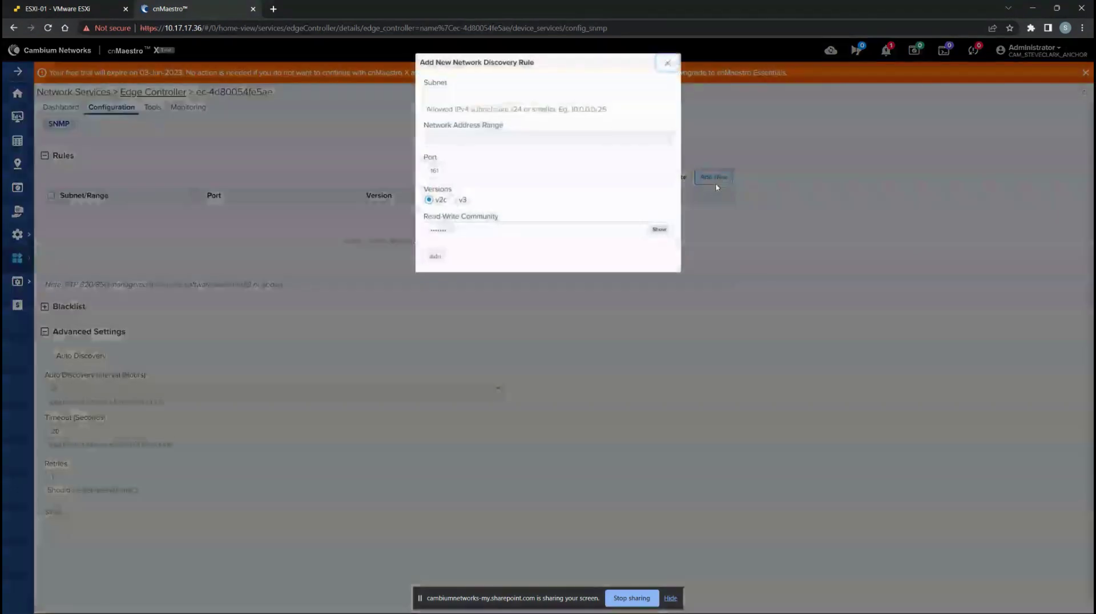
left_click(447, 95)
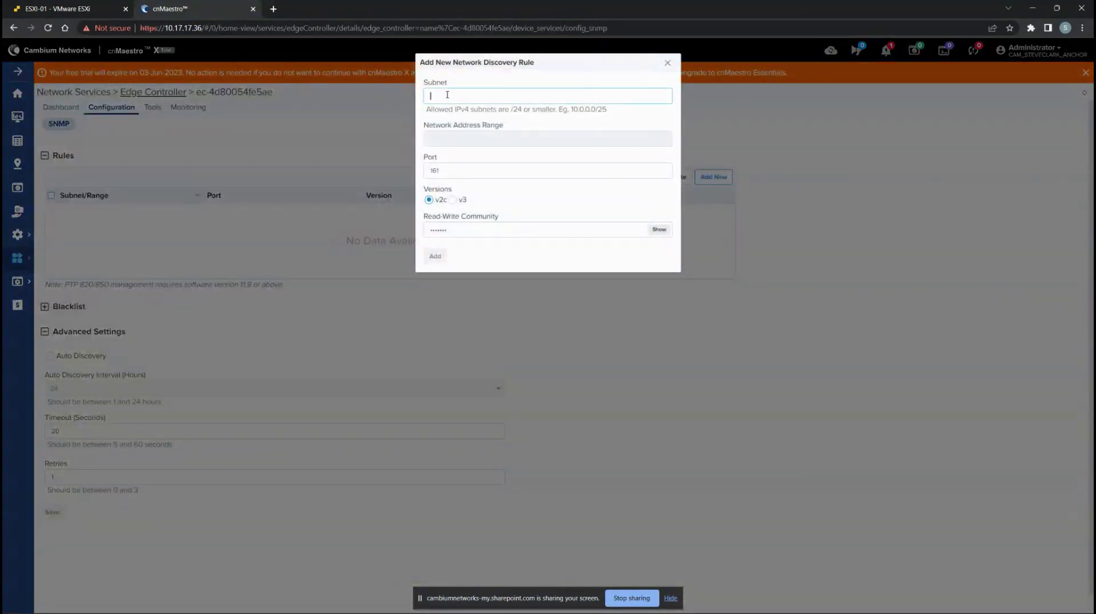
type("10.17.17.1/24")
left_click(662, 231)
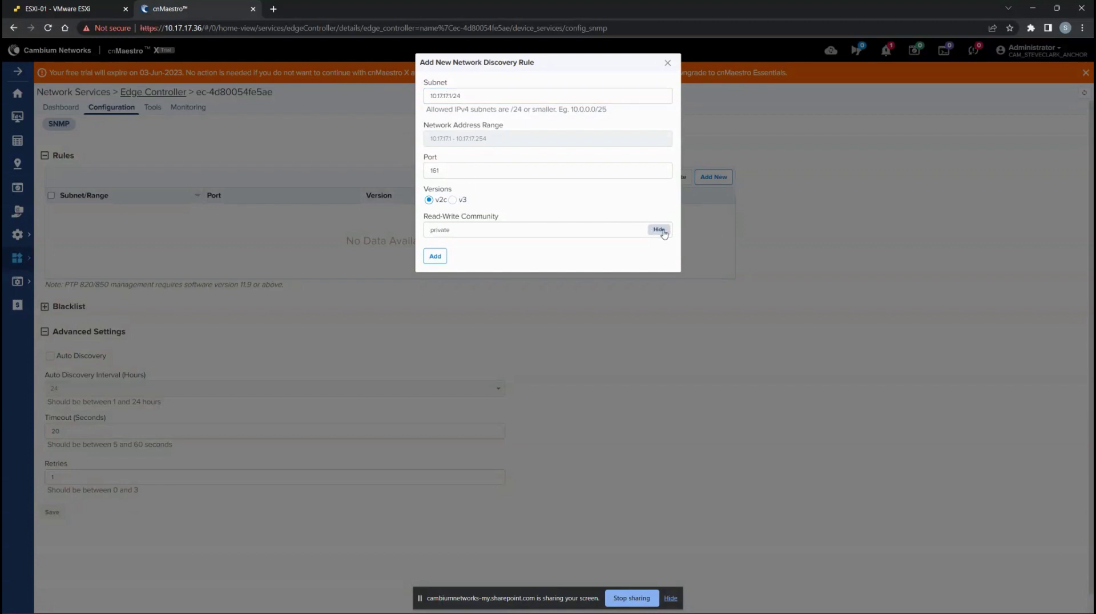
left_click(662, 231)
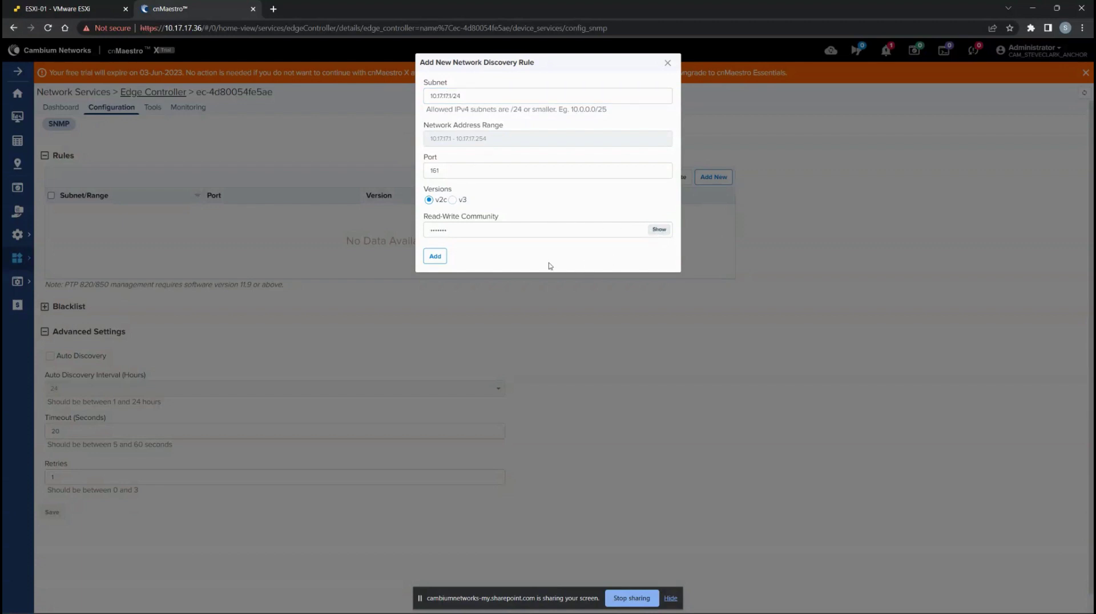
left_click(435, 257)
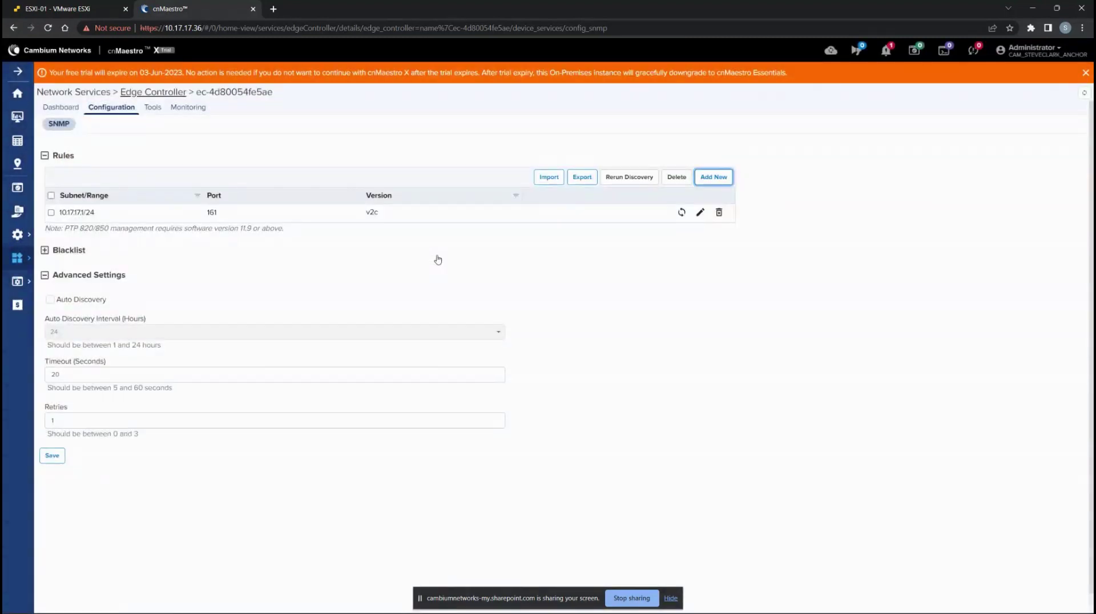
left_click(60, 464)
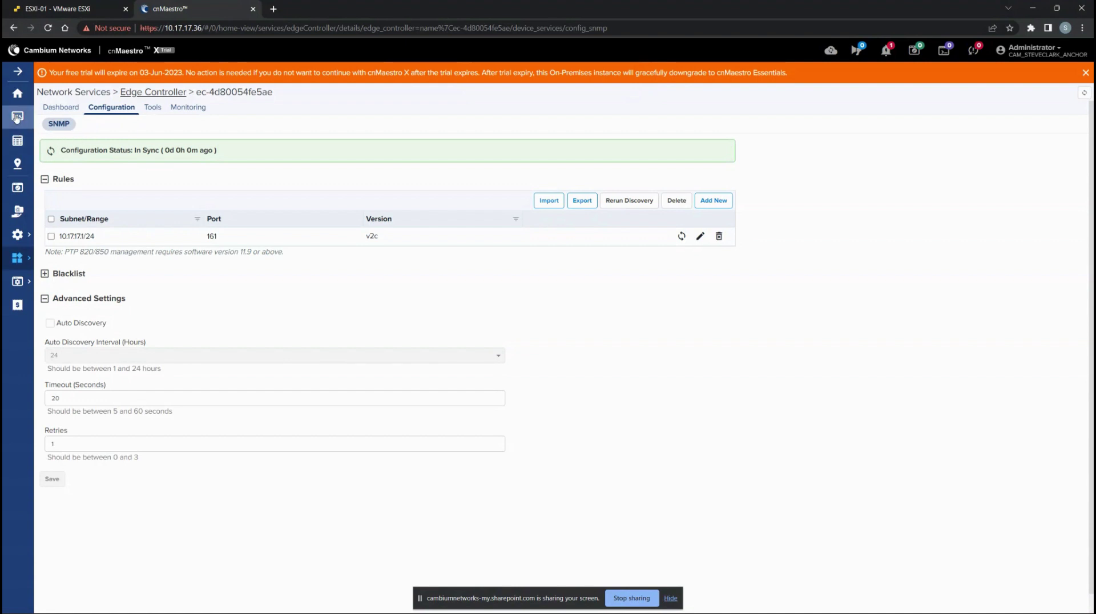
In the onboarding queue for Edge Controller devices, approve the PTP 850S at 10.17.17.71 into the PTP 8xx network.
left_click(18, 188)
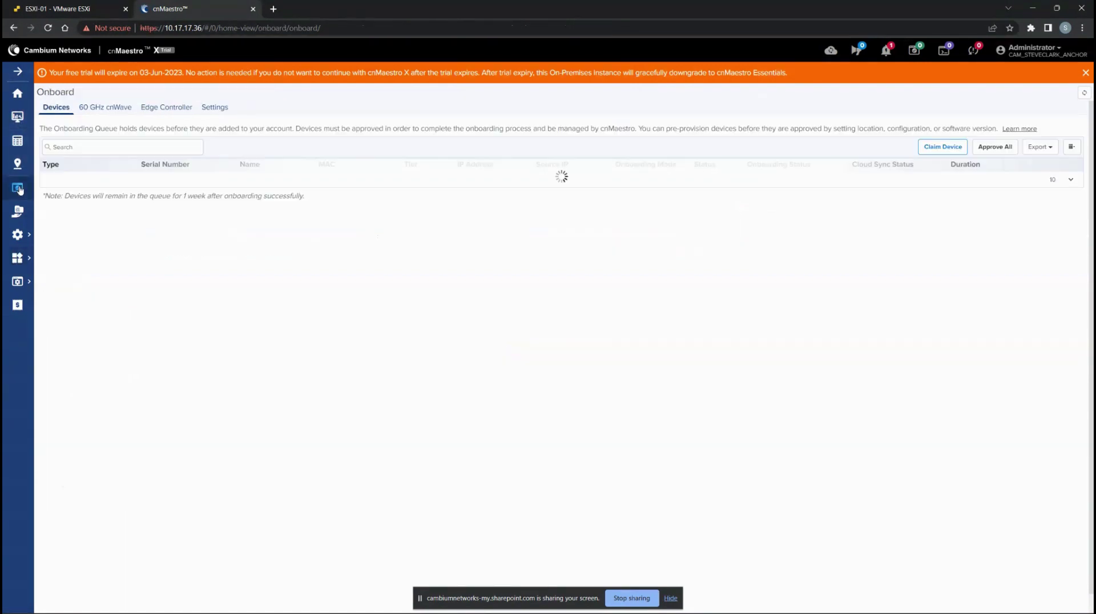
left_click(164, 110)
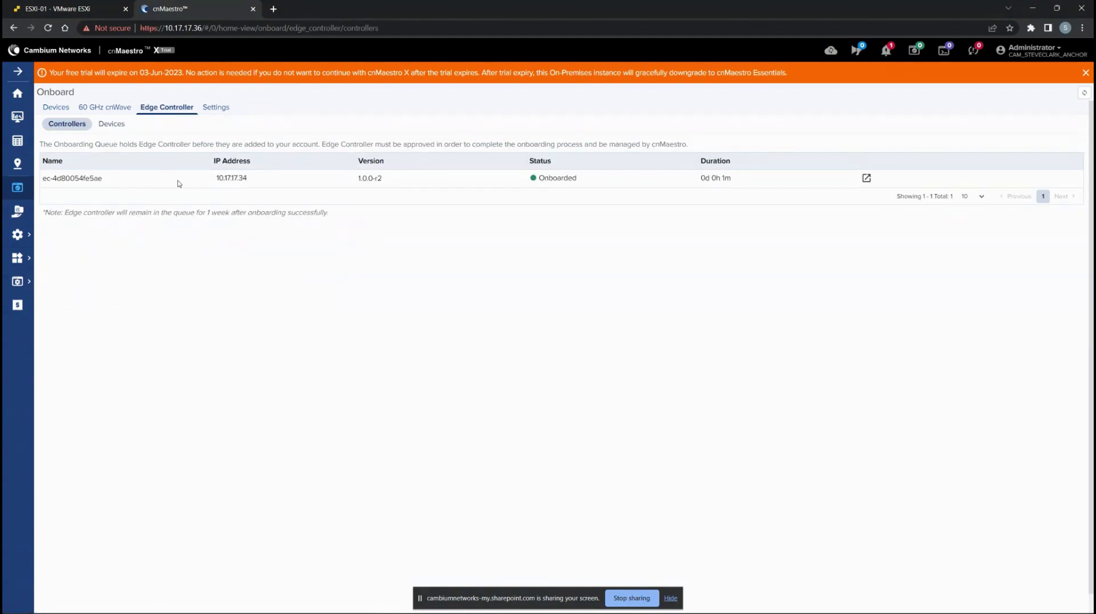
left_click(112, 127)
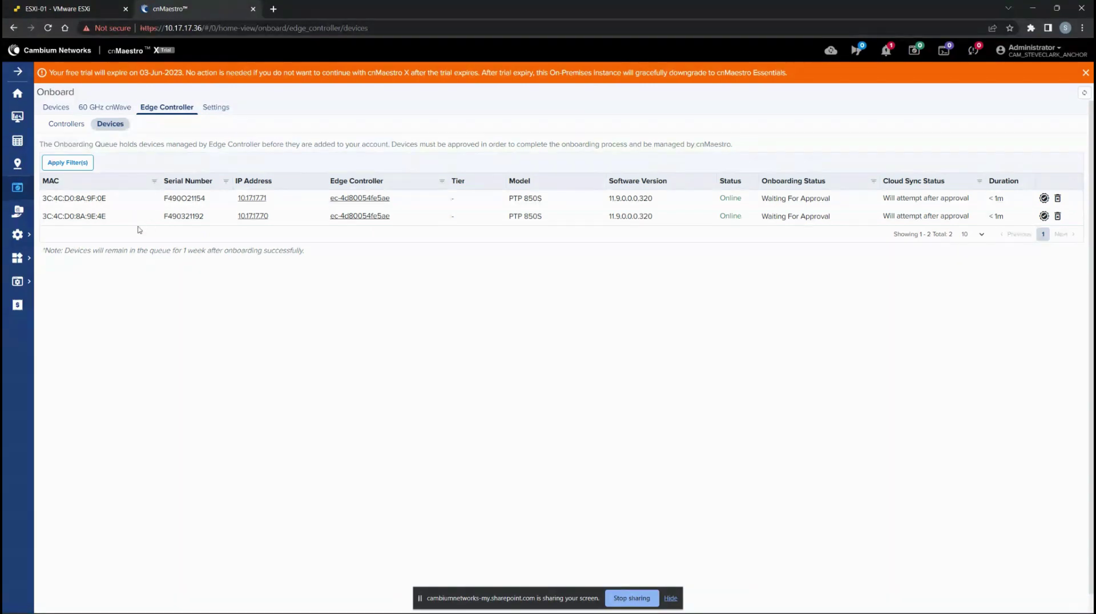
left_click(1044, 199)
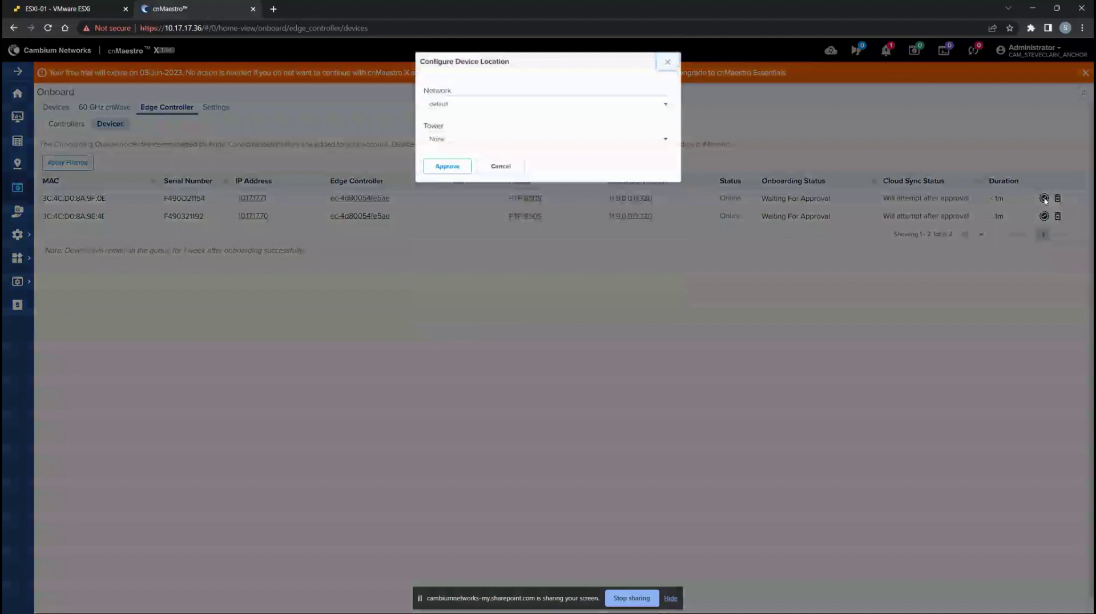
left_click(450, 107)
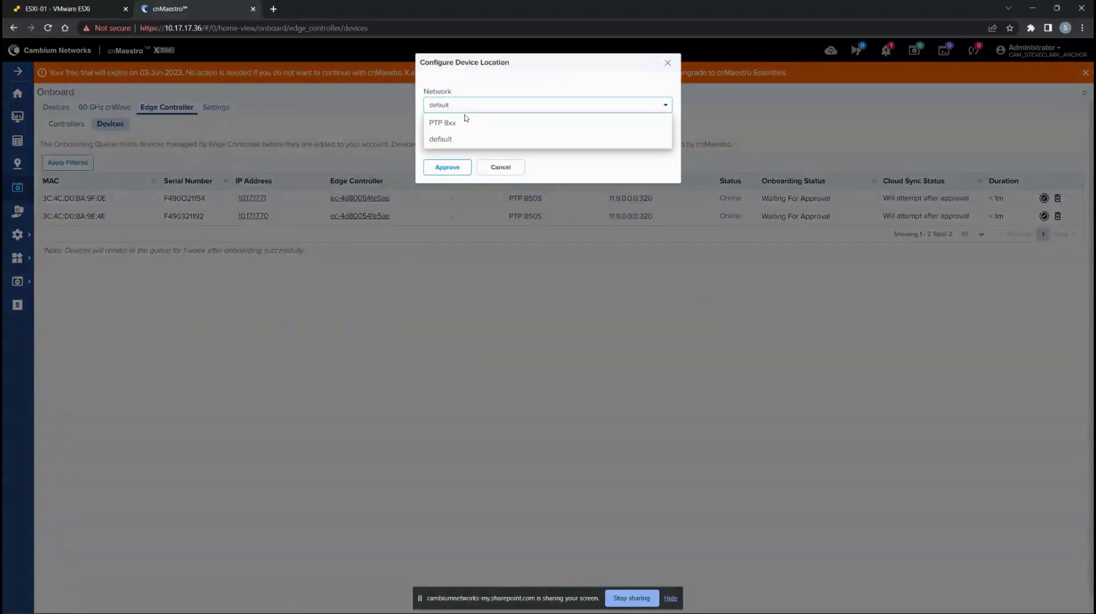
left_click(467, 128)
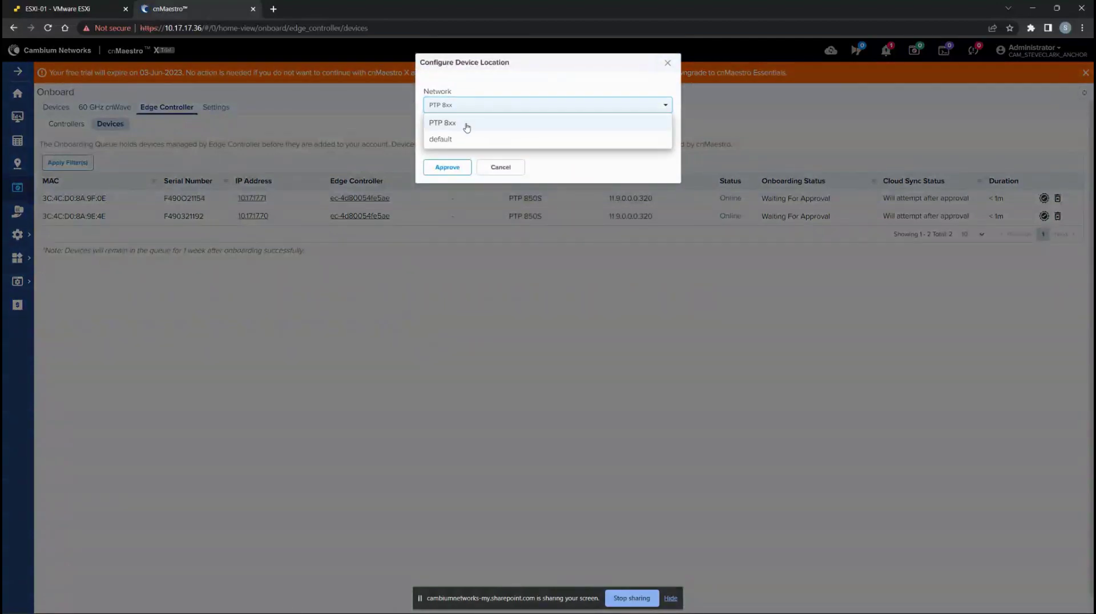
left_click(460, 171)
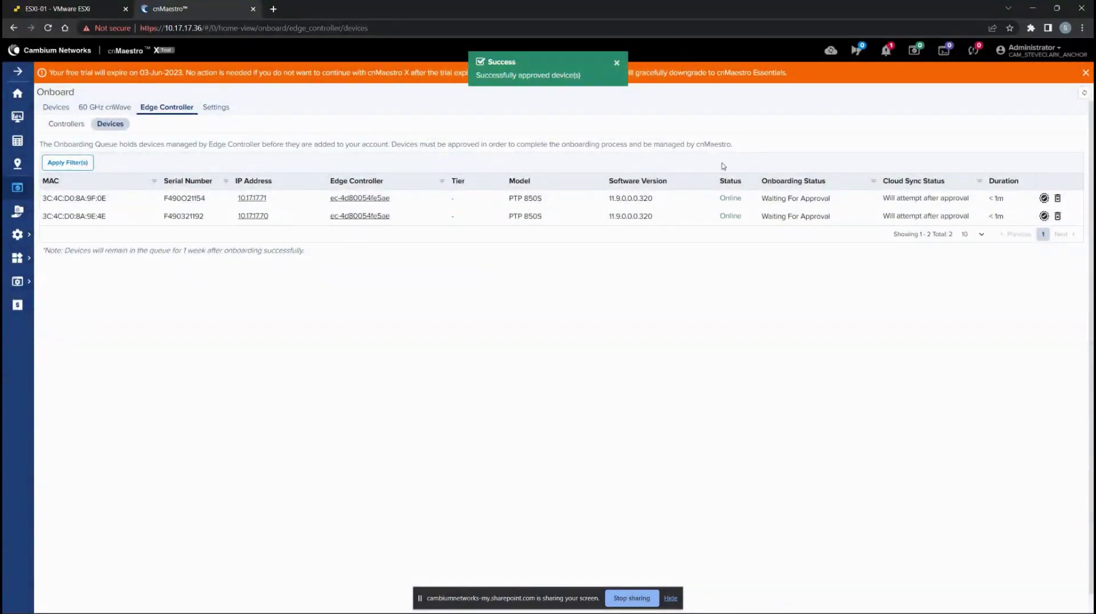
Approve the remaining PTP 850S at 10.17.17.70 into the PTP 8xx network with no tower.
left_click(1043, 198)
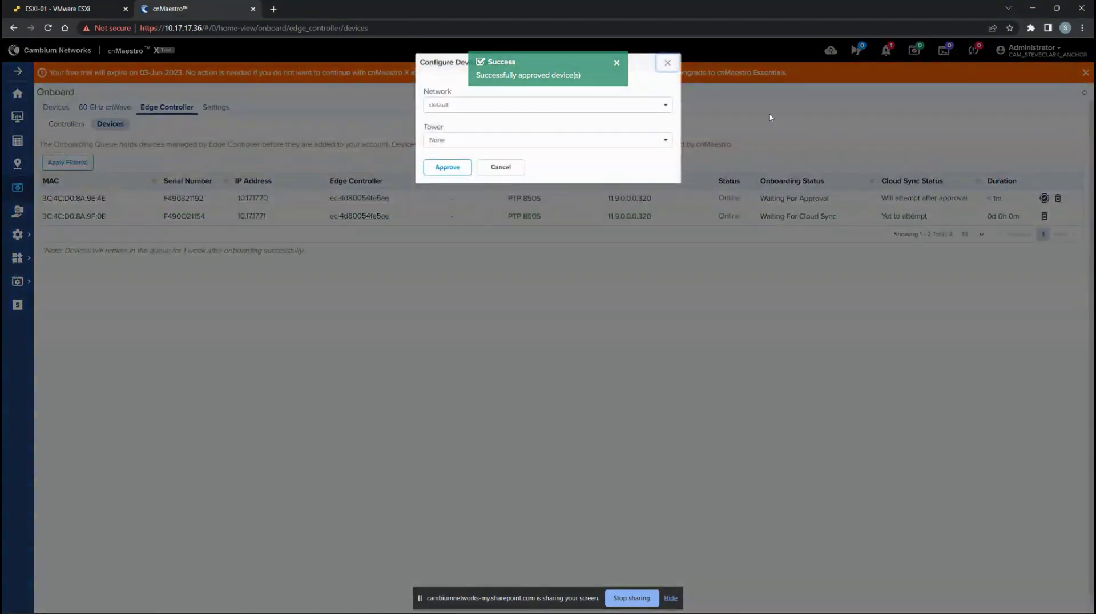
left_click(441, 106)
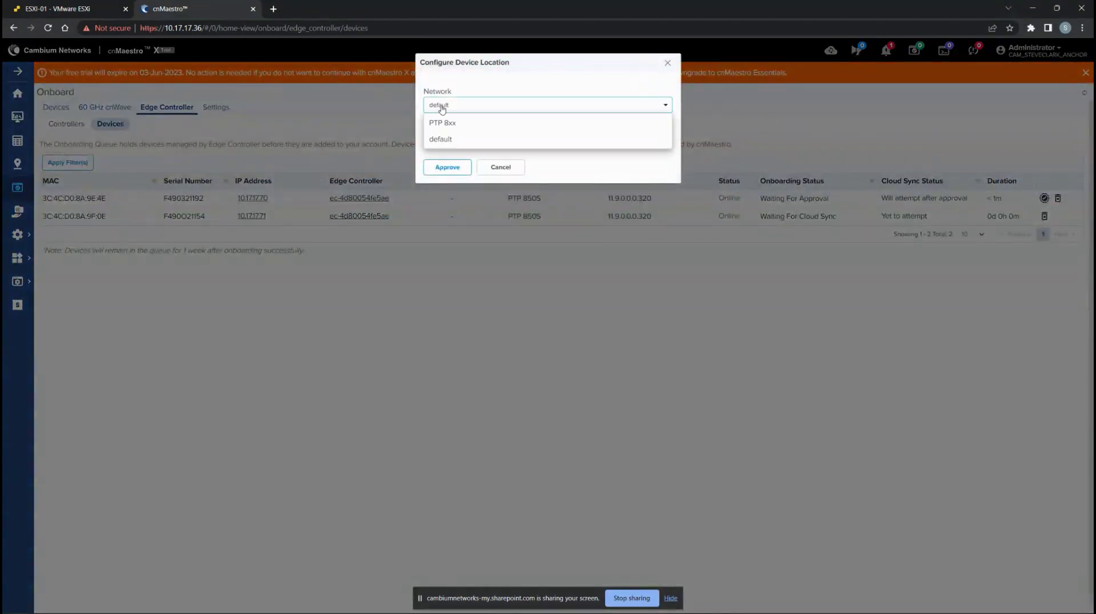
left_click(461, 125)
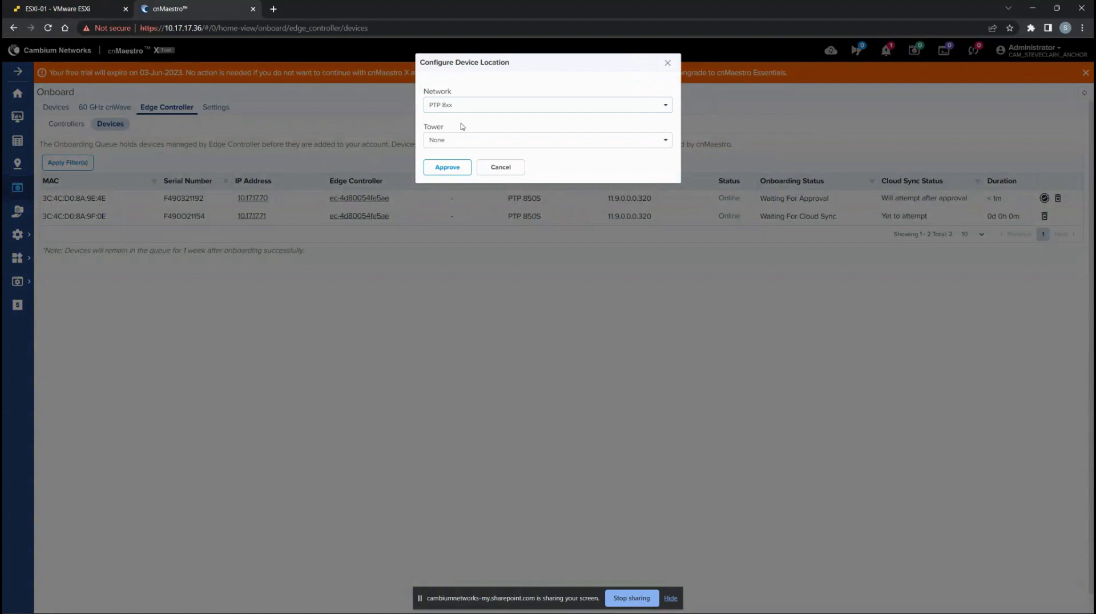
left_click(461, 168)
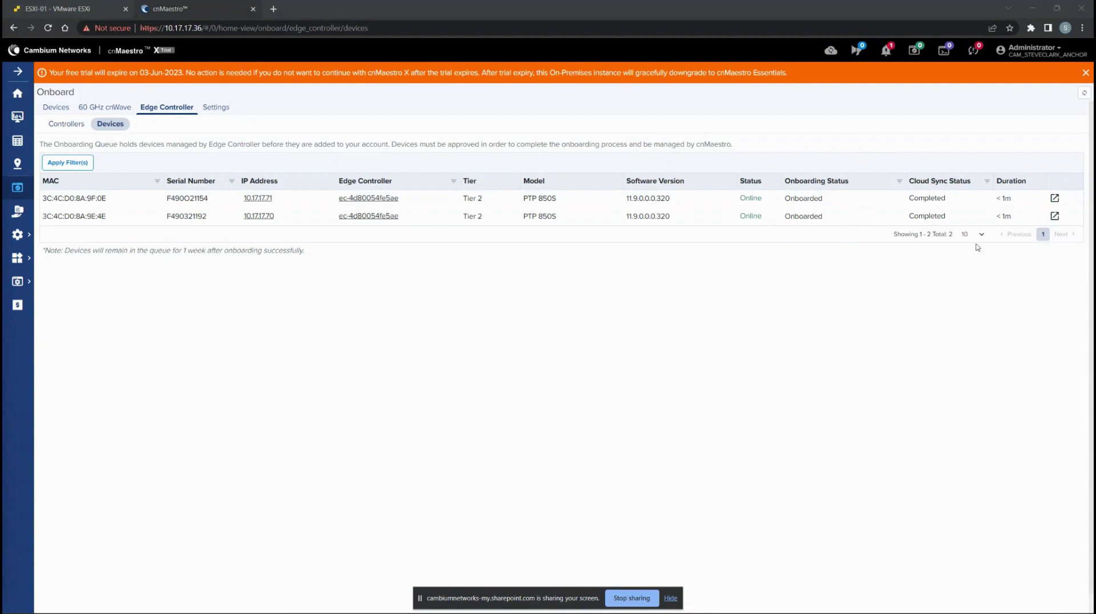
Refresh System and PTP 8xx in the monitored network tree and expand PTP 8xx to list its devices.
left_click(18, 119)
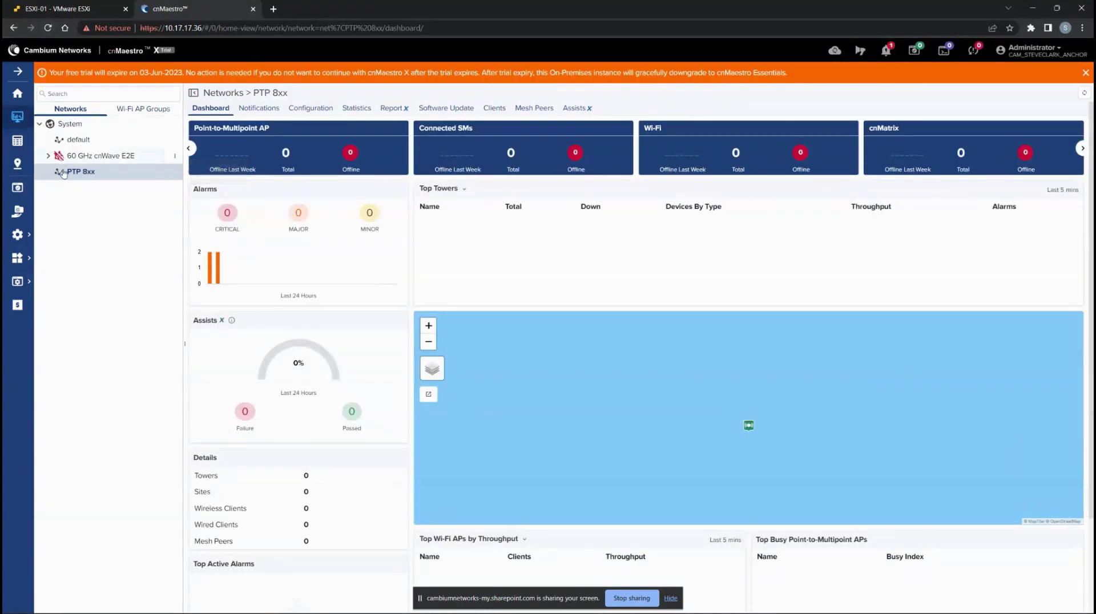
left_click(175, 124)
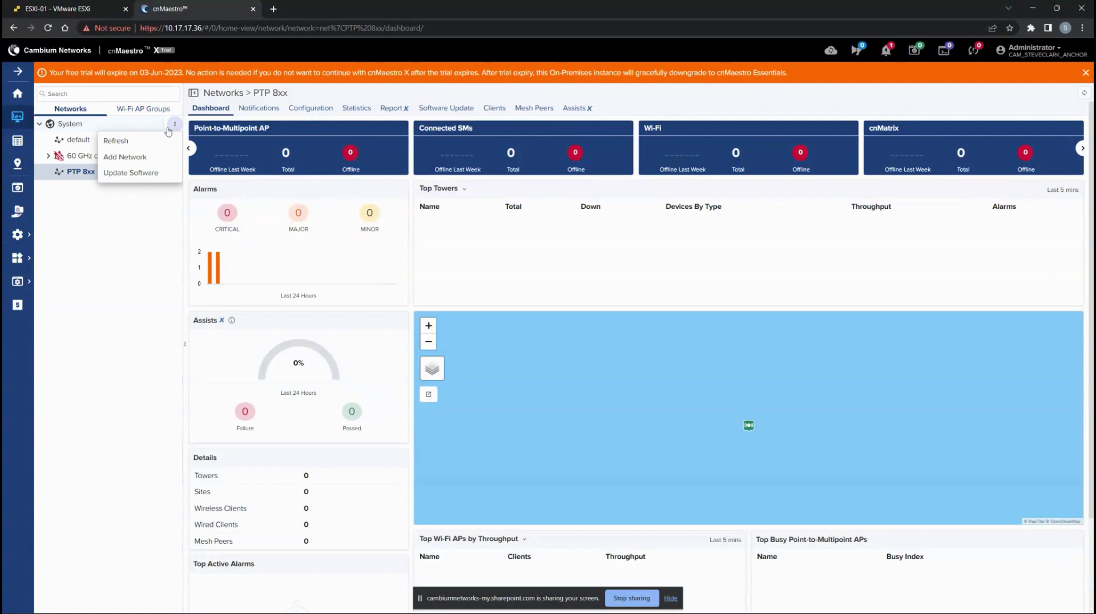
left_click(130, 143)
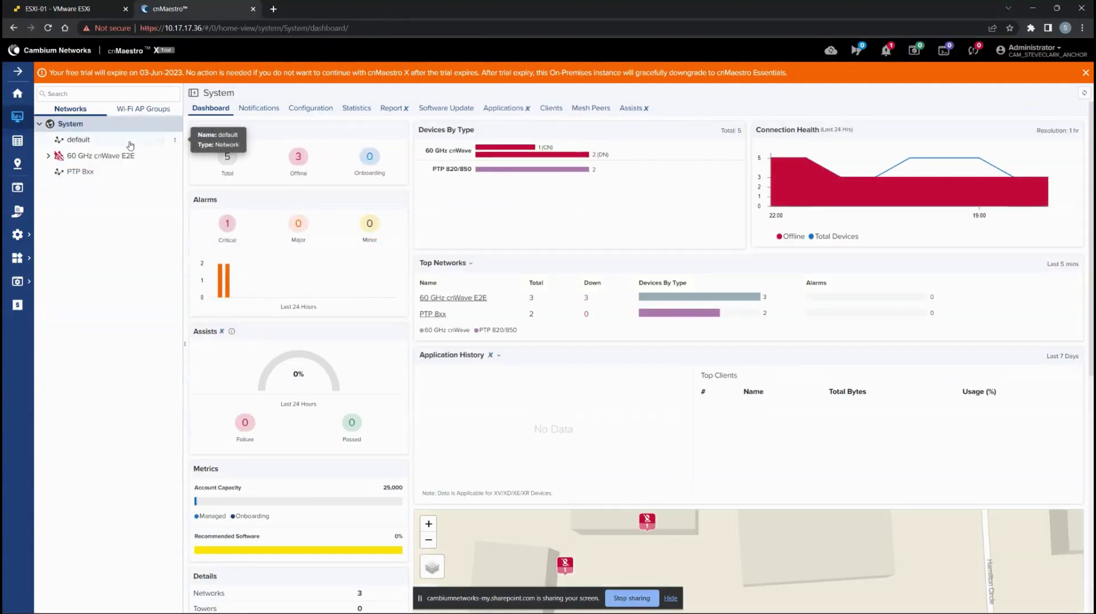
left_click(174, 139)
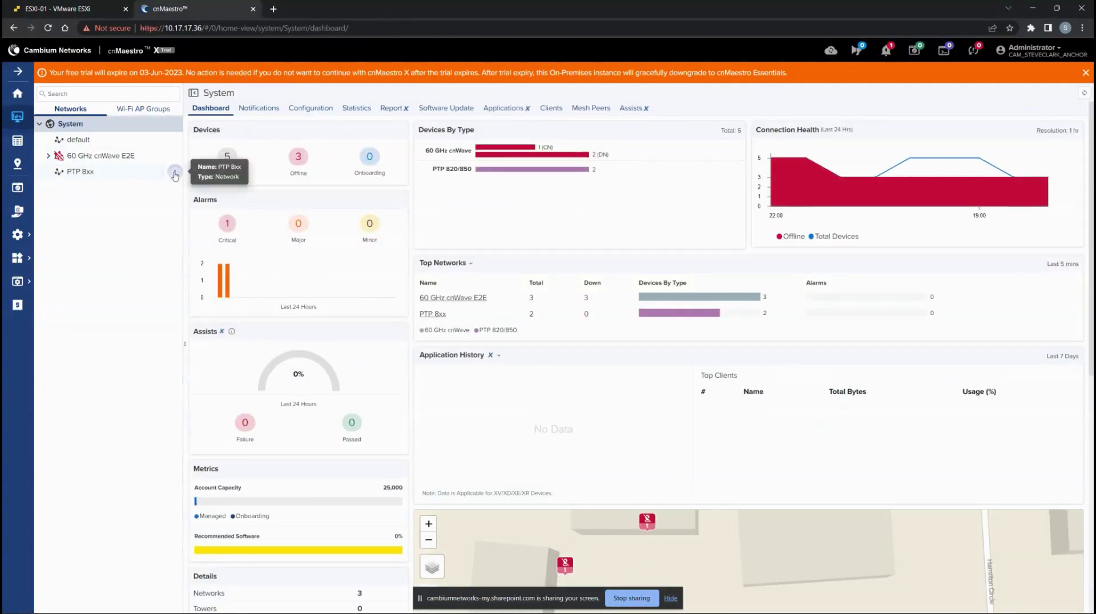
left_click(175, 171)
left_click(127, 190)
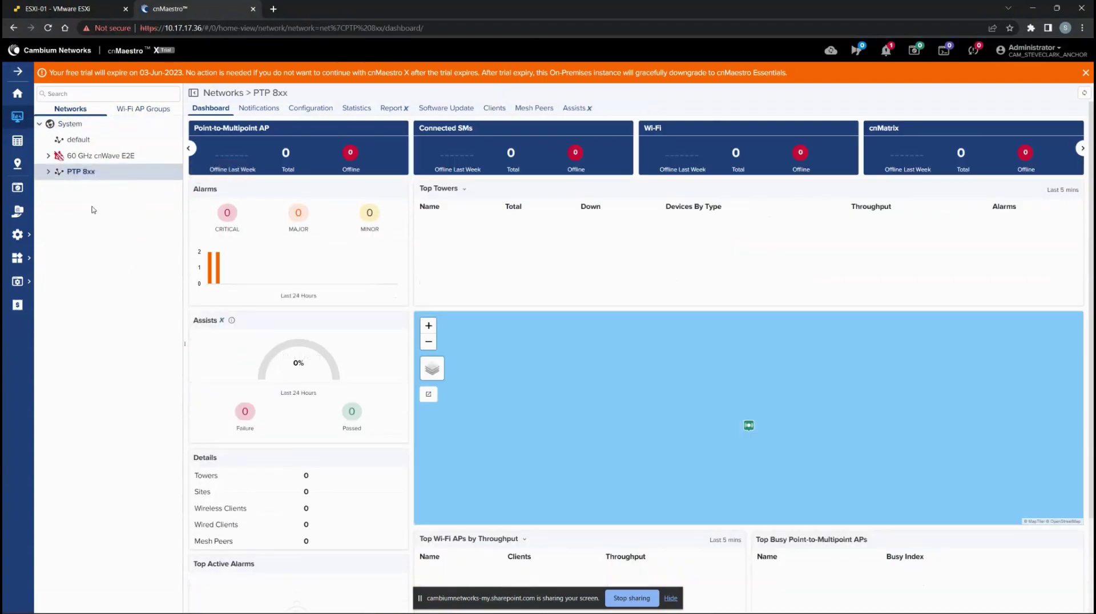
left_click(47, 171)
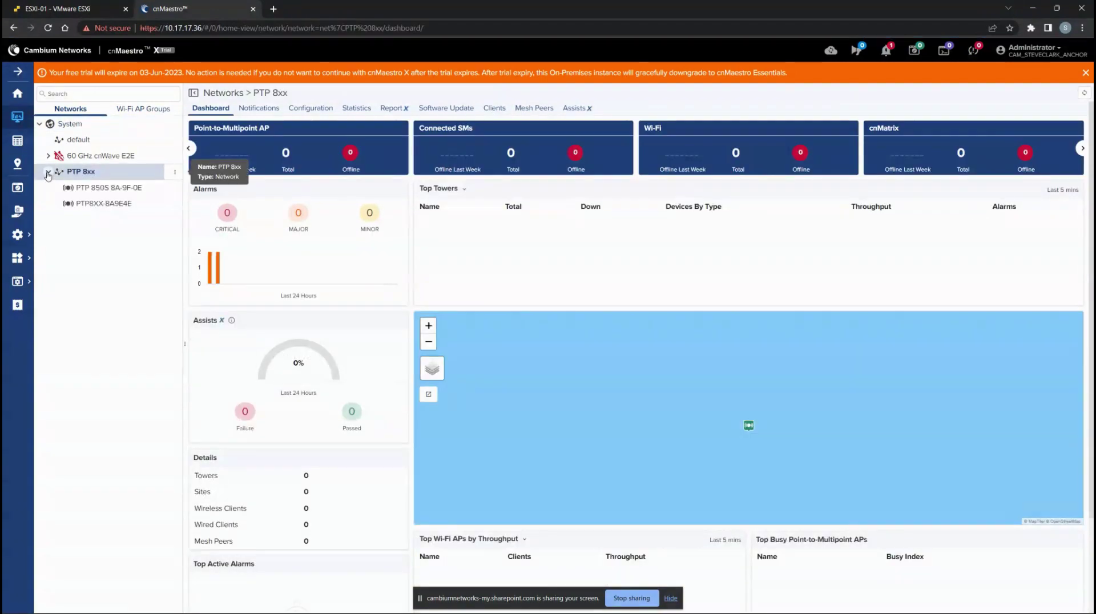
Review both PTP 850S dashboards, plus the notifications, configuration, details, performance and software update versions of PTP8XX-8A9E4E.
left_click(99, 190)
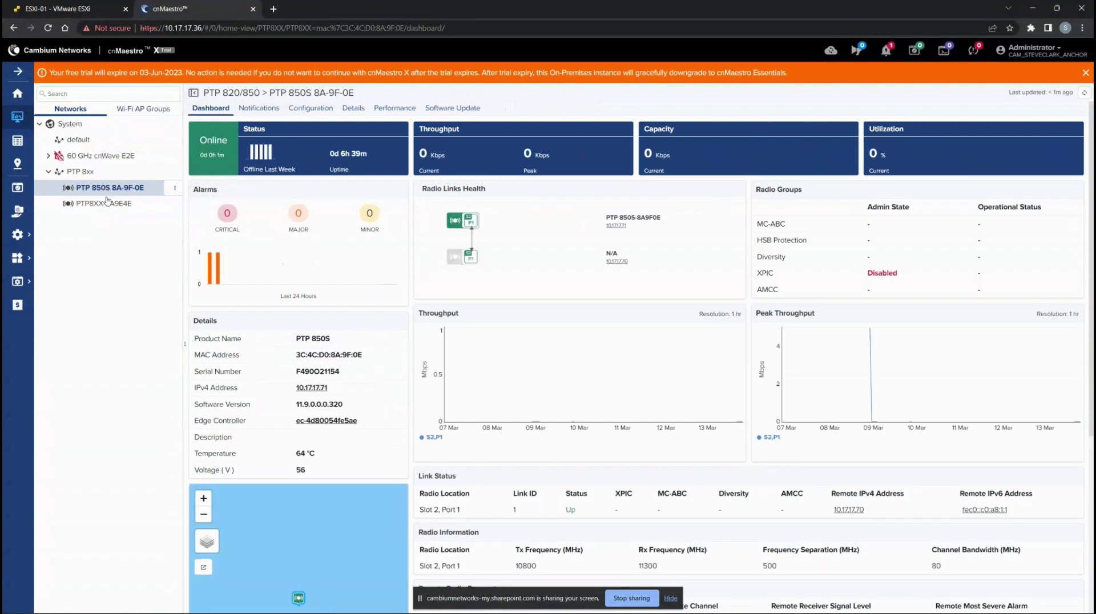
left_click(104, 207)
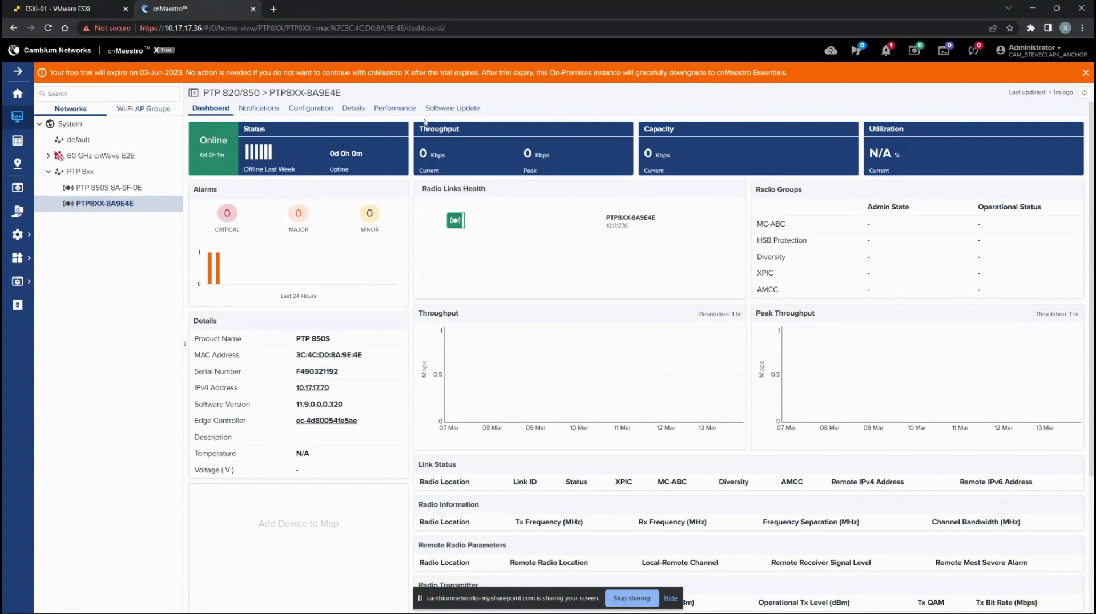
left_click(273, 114)
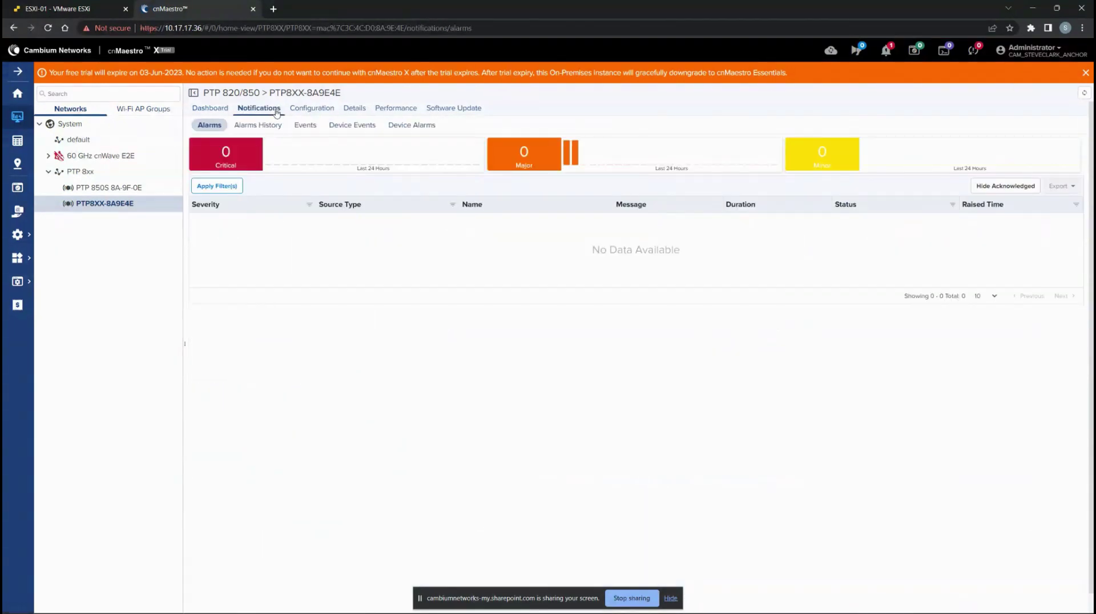
left_click(308, 113)
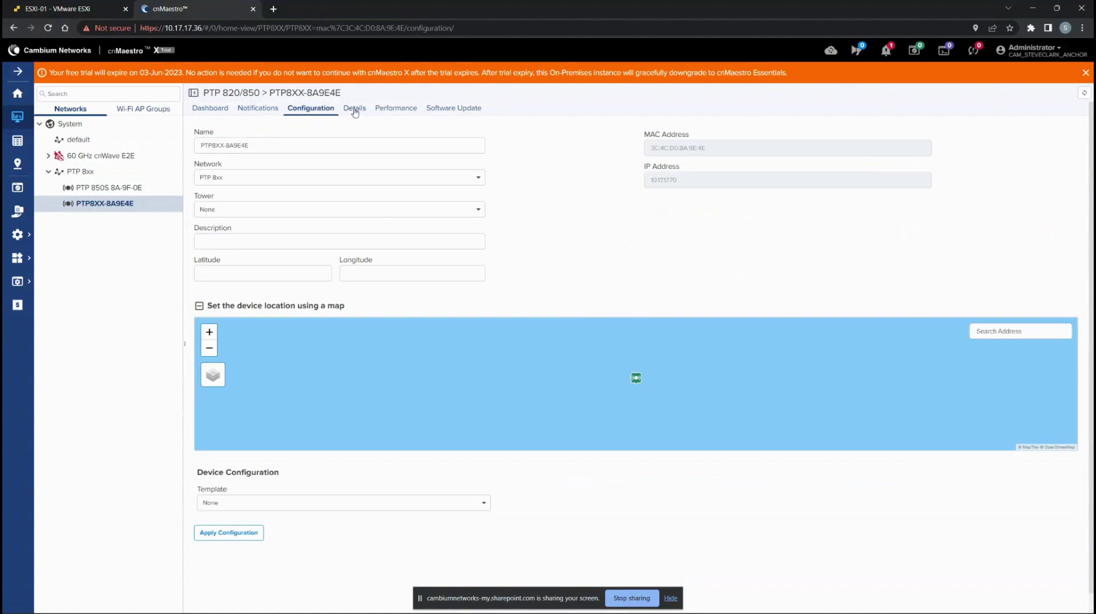
left_click(355, 109)
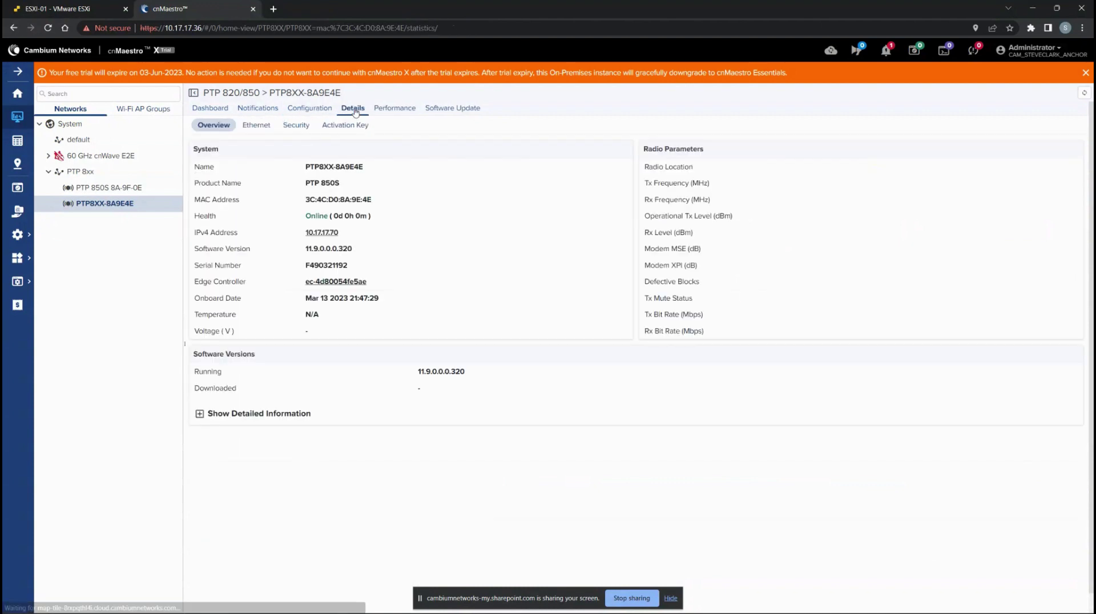
left_click(396, 110)
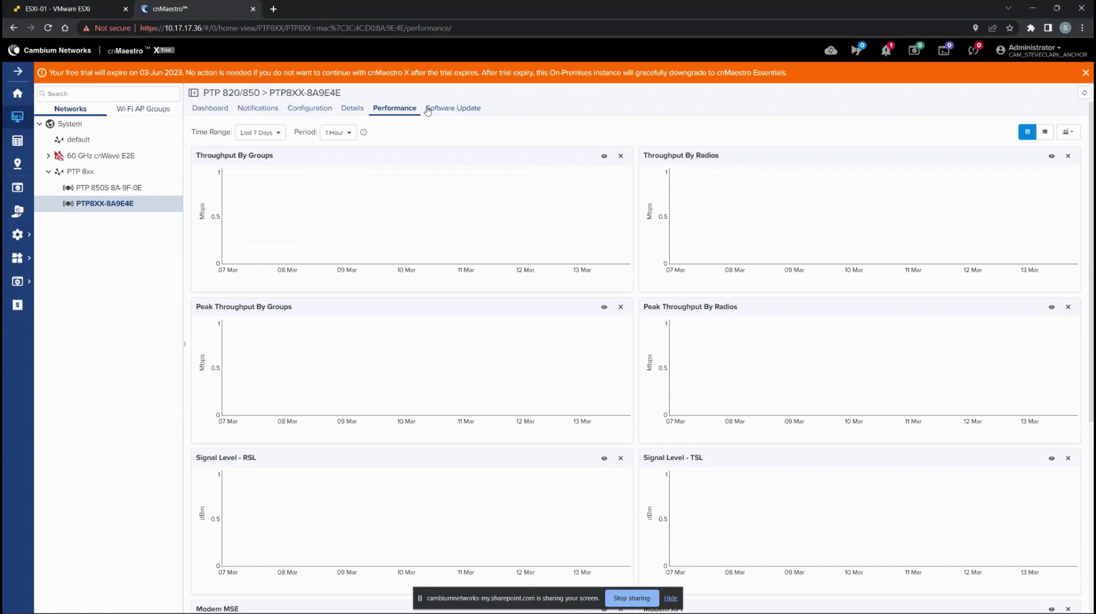
left_click(449, 110)
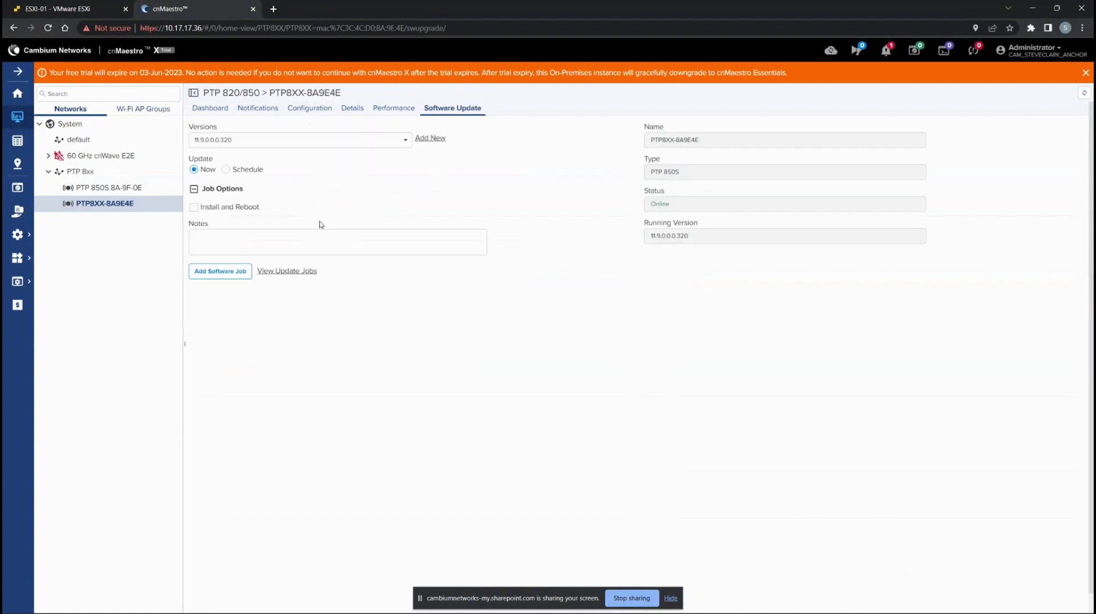
left_click(389, 145)
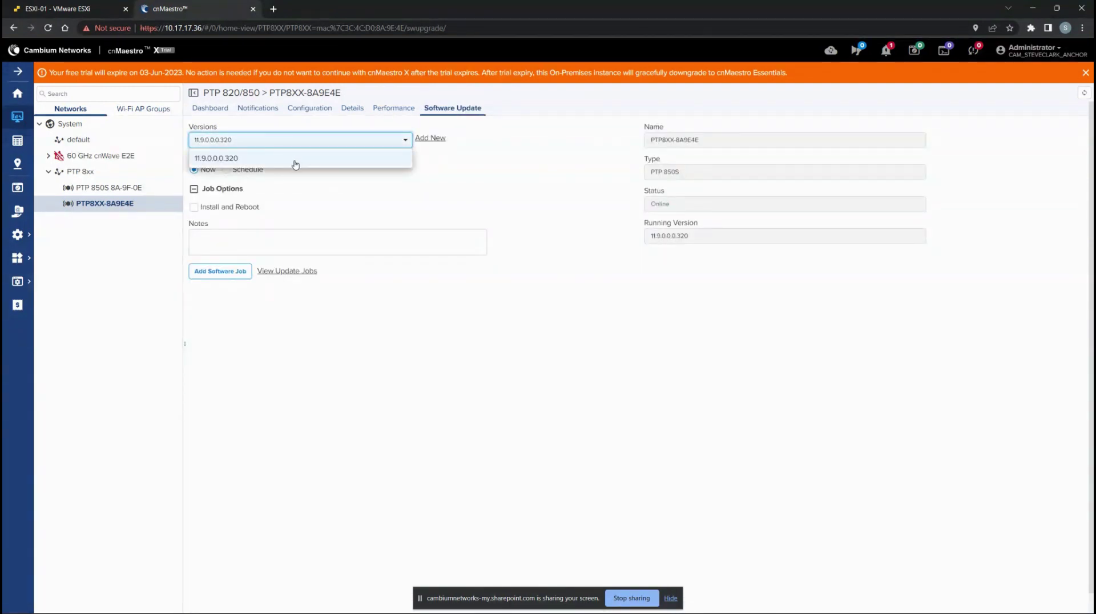
left_click(381, 160)
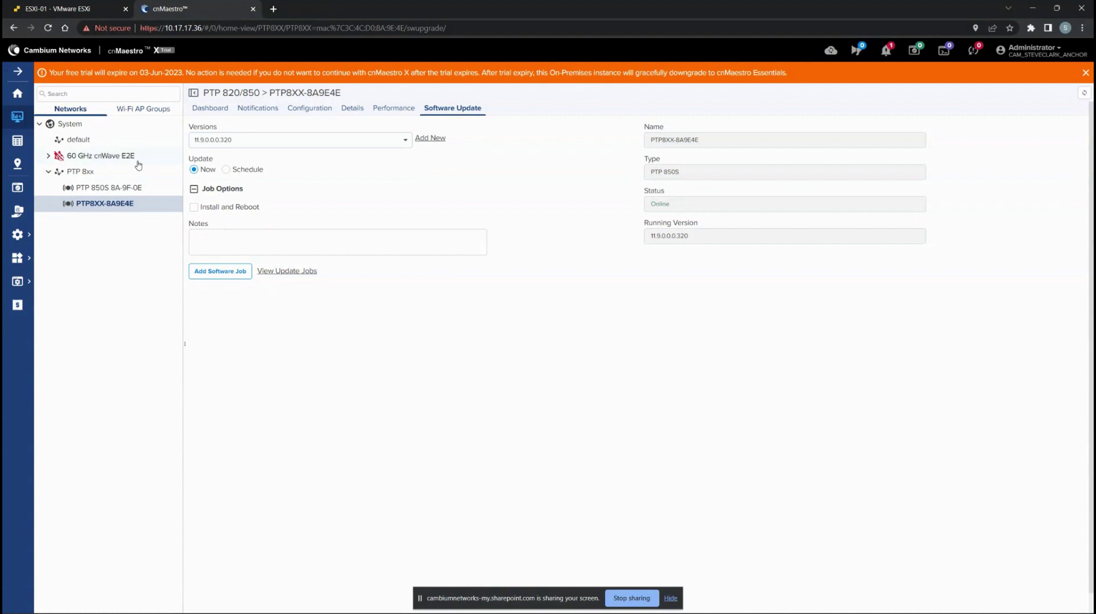
Open the device inventory for the PTP 8xx network.
left_click(18, 95)
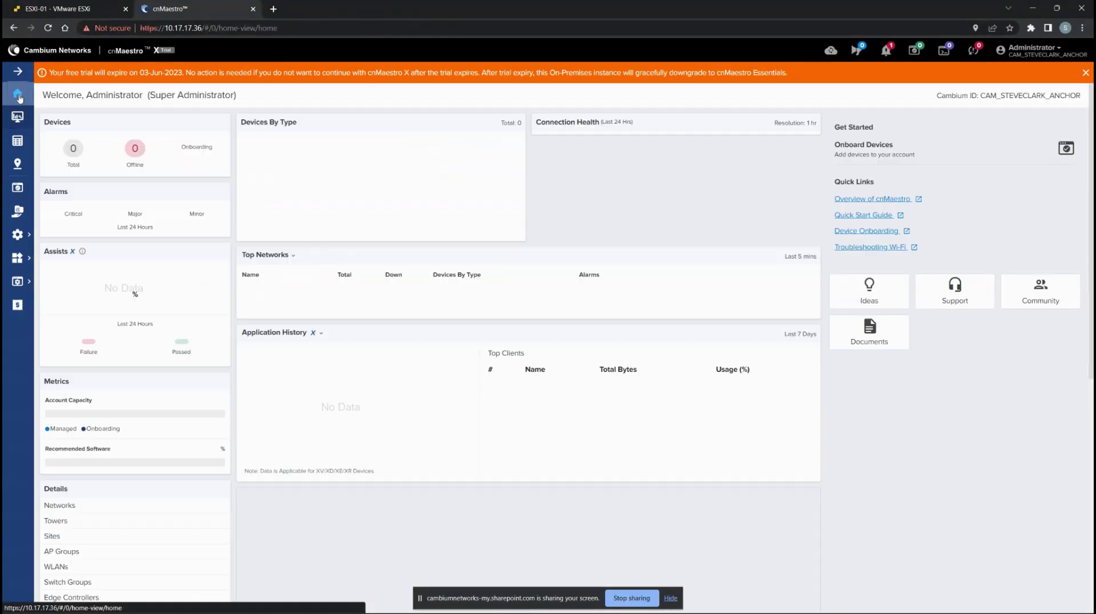
left_click(80, 156)
left_click(78, 171)
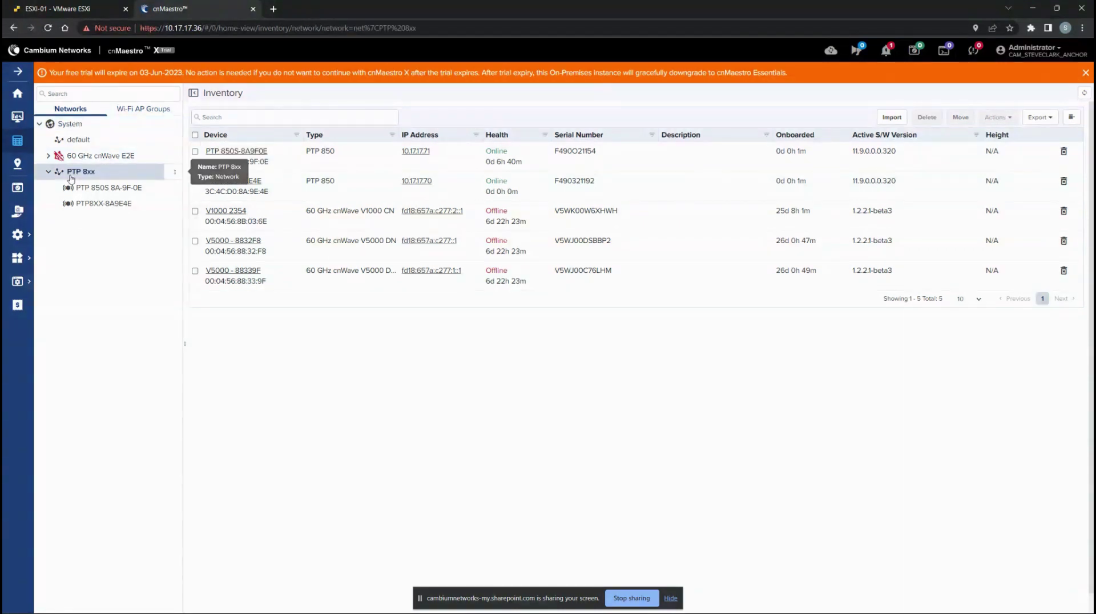